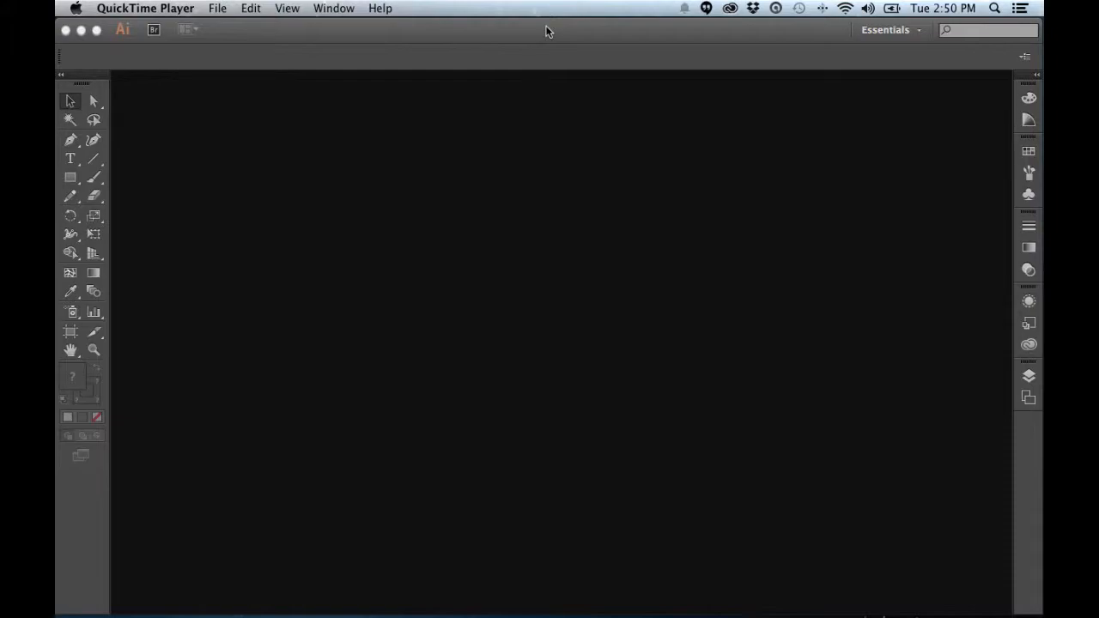
# Step: Create a new one-artboard Letter document named practice1 with its units set to inches
pyautogui.click(546, 31)
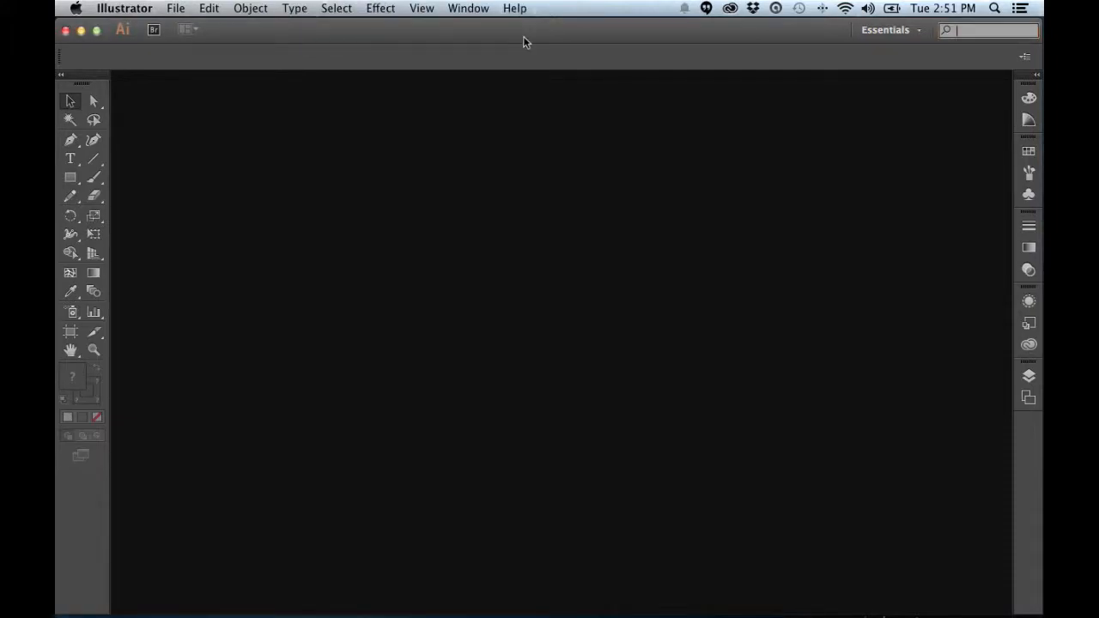
pyautogui.click(176, 9)
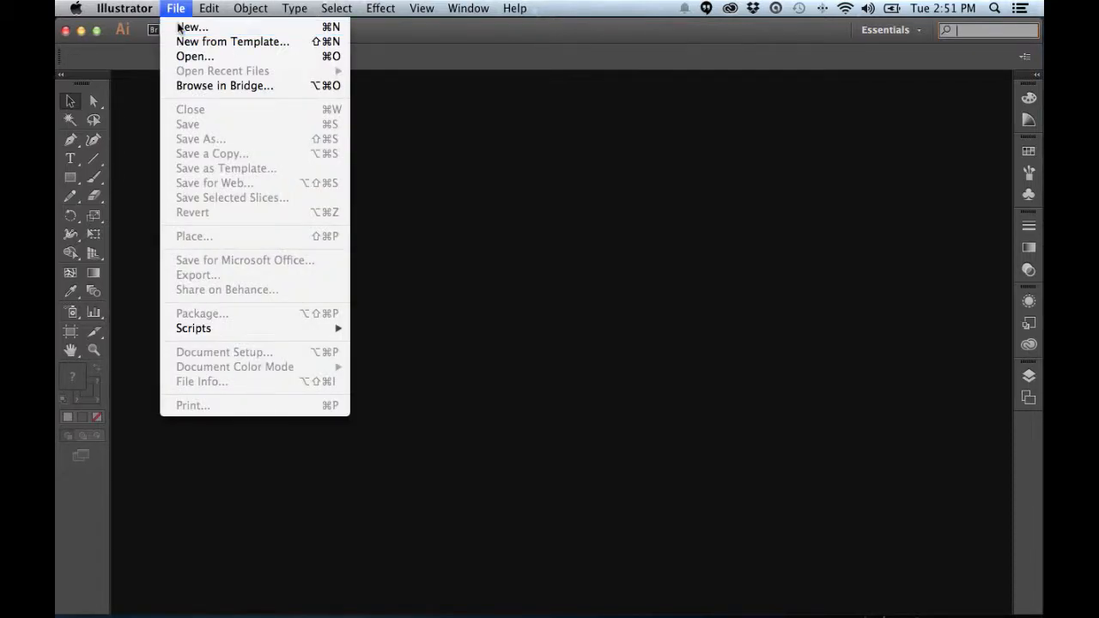
pyautogui.click(181, 28)
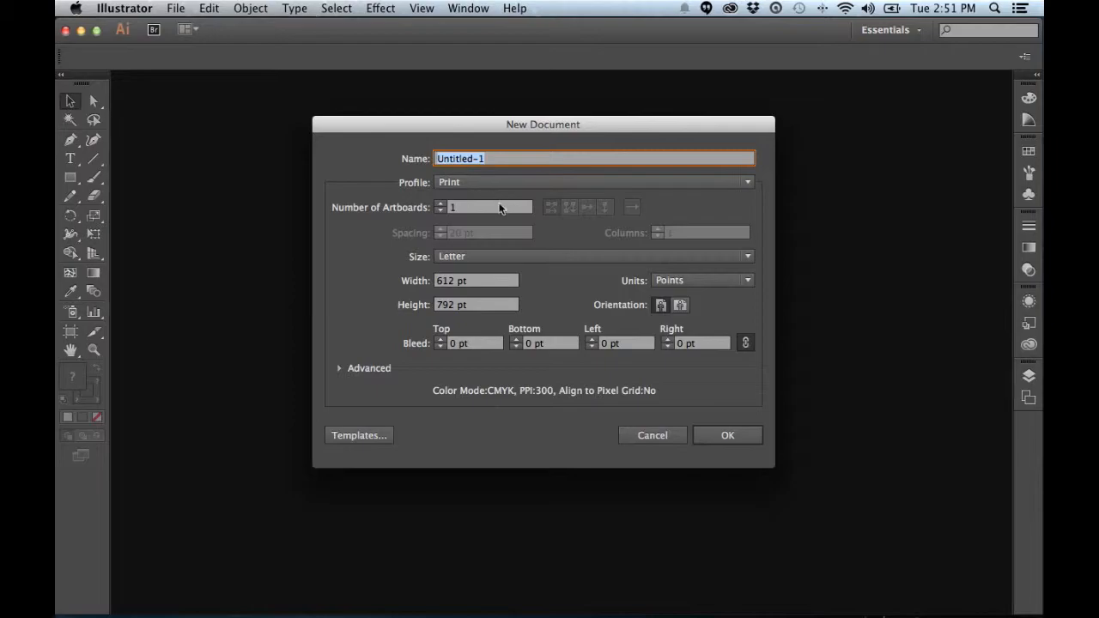
pyautogui.click(695, 281)
pyautogui.click(691, 331)
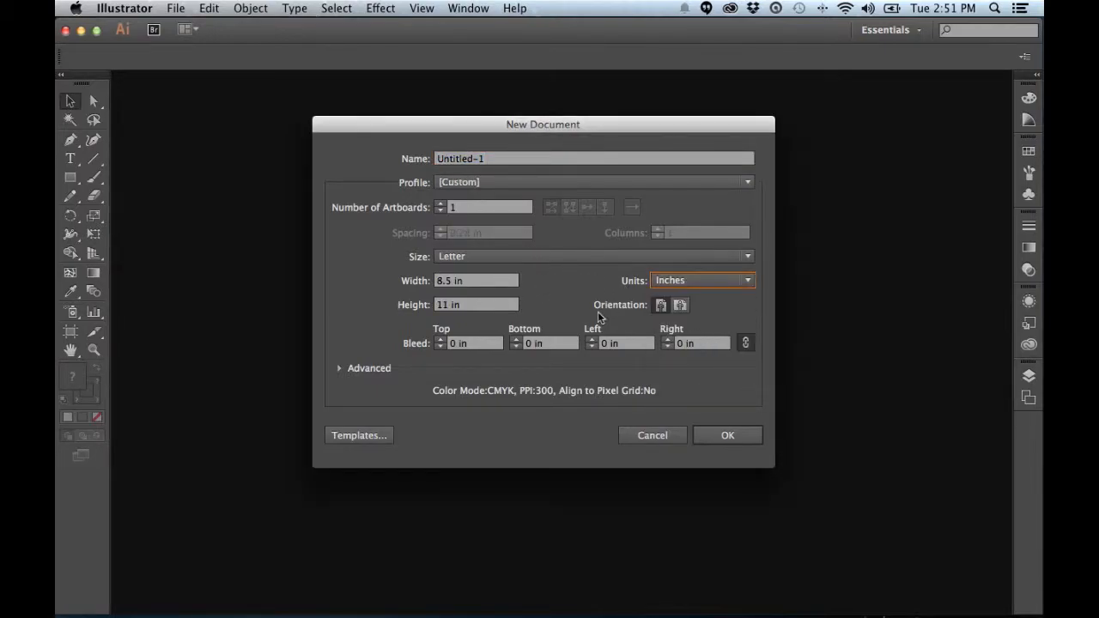
pyautogui.click(411, 158)
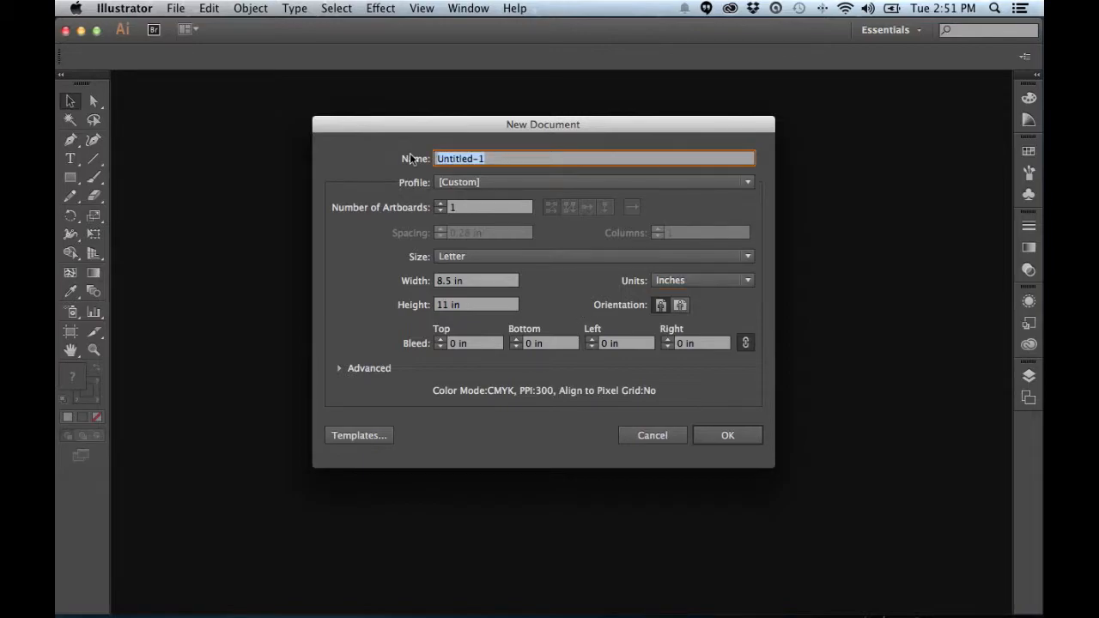
pyautogui.write('prac')
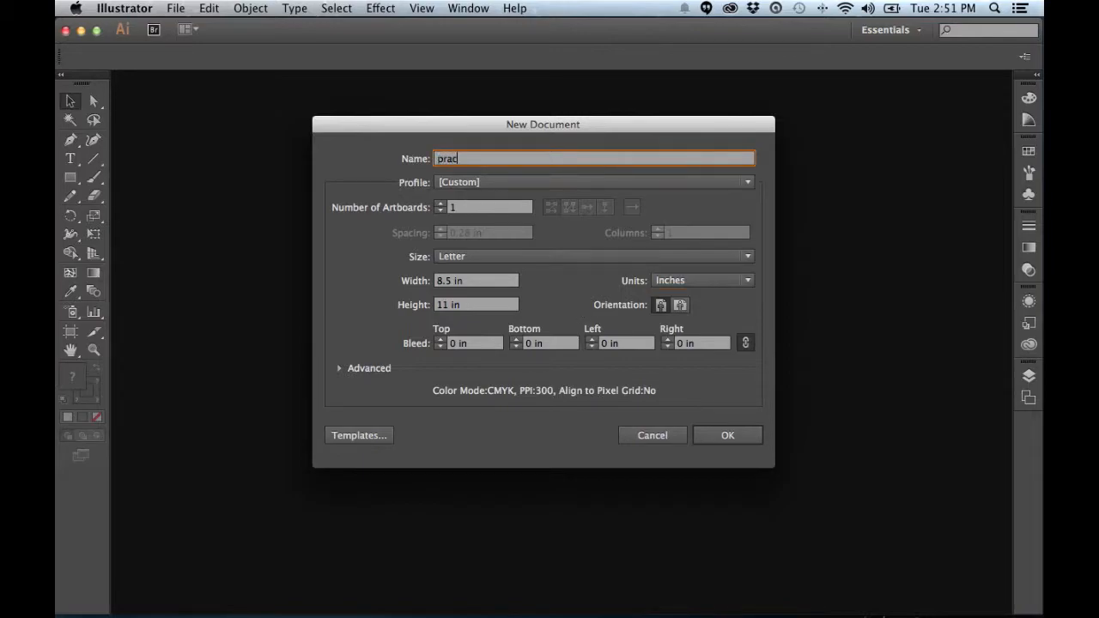
pyautogui.write('tice1')
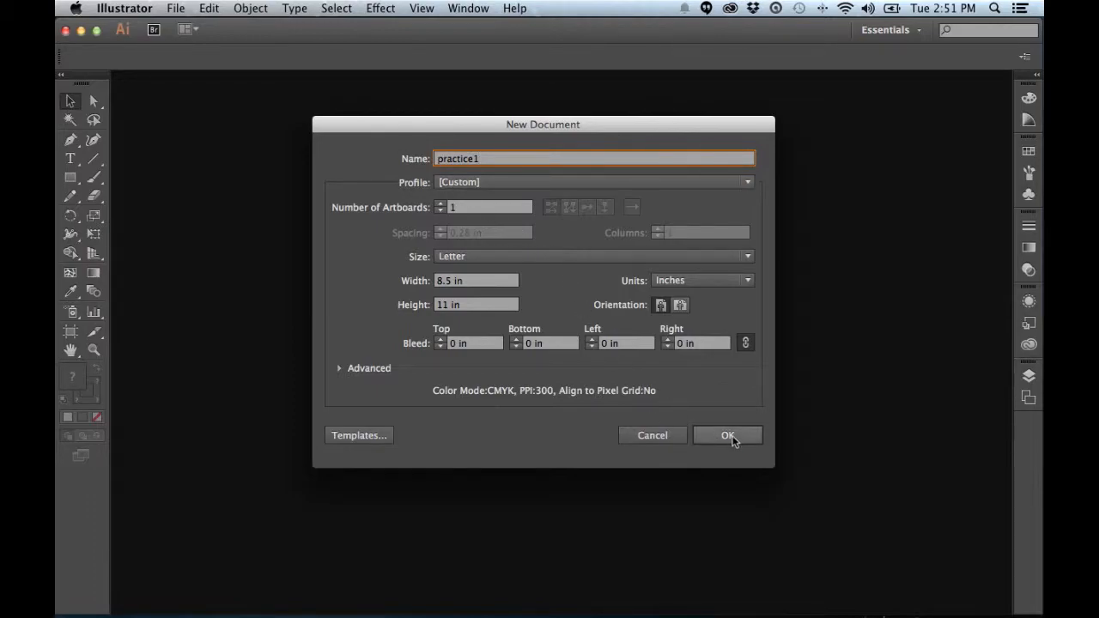
pyautogui.click(729, 437)
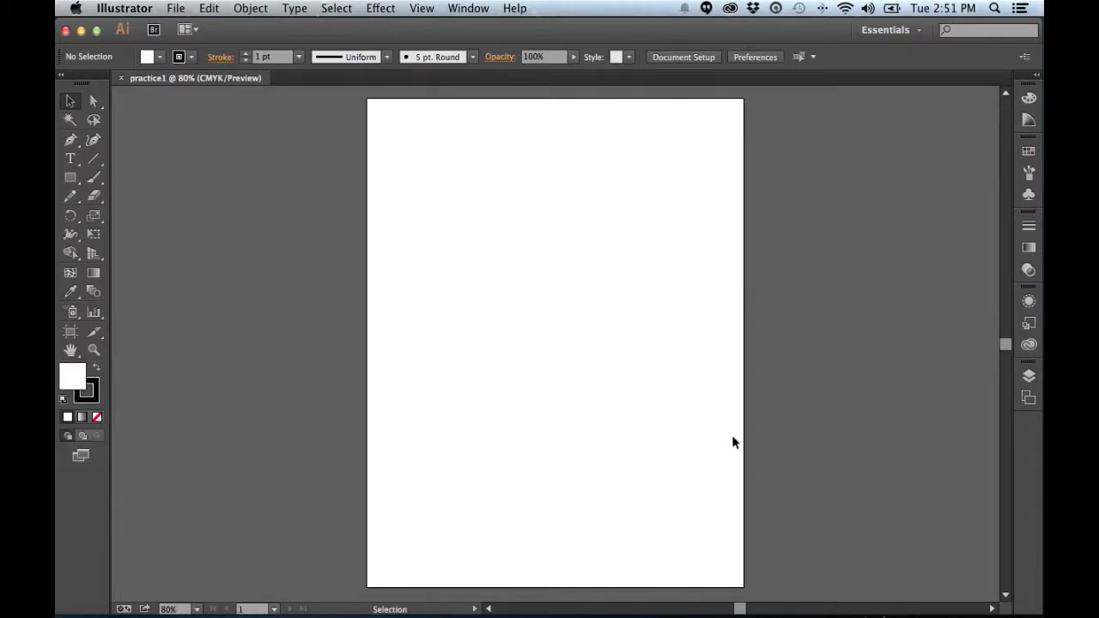
# Step: Rename the document's only layer as practice
pyautogui.click(1028, 376)
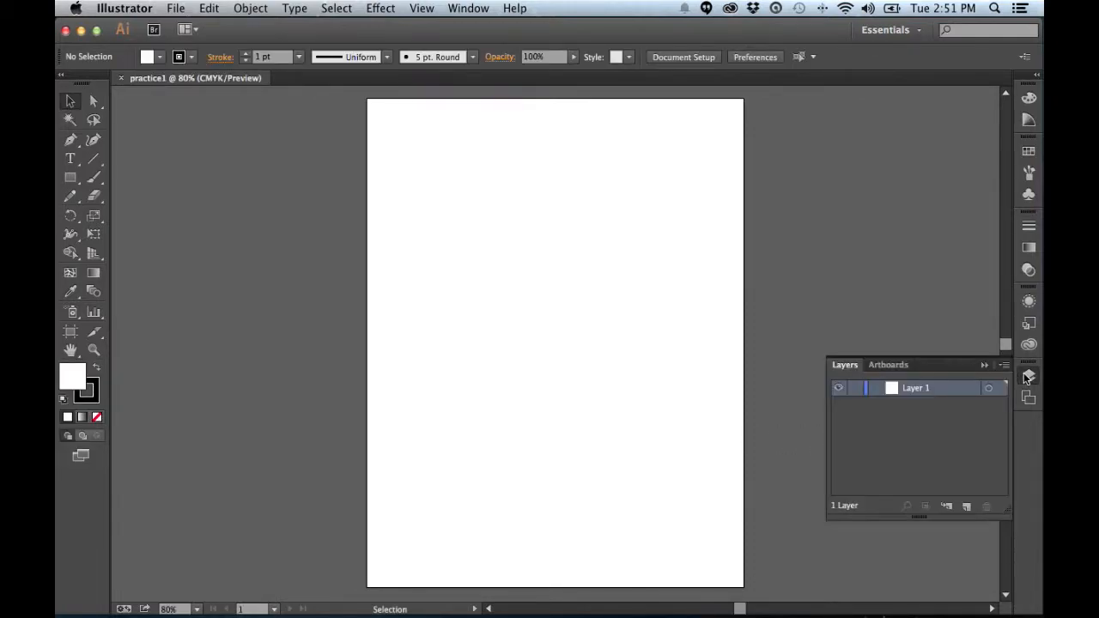
pyautogui.doubleClick(917, 388)
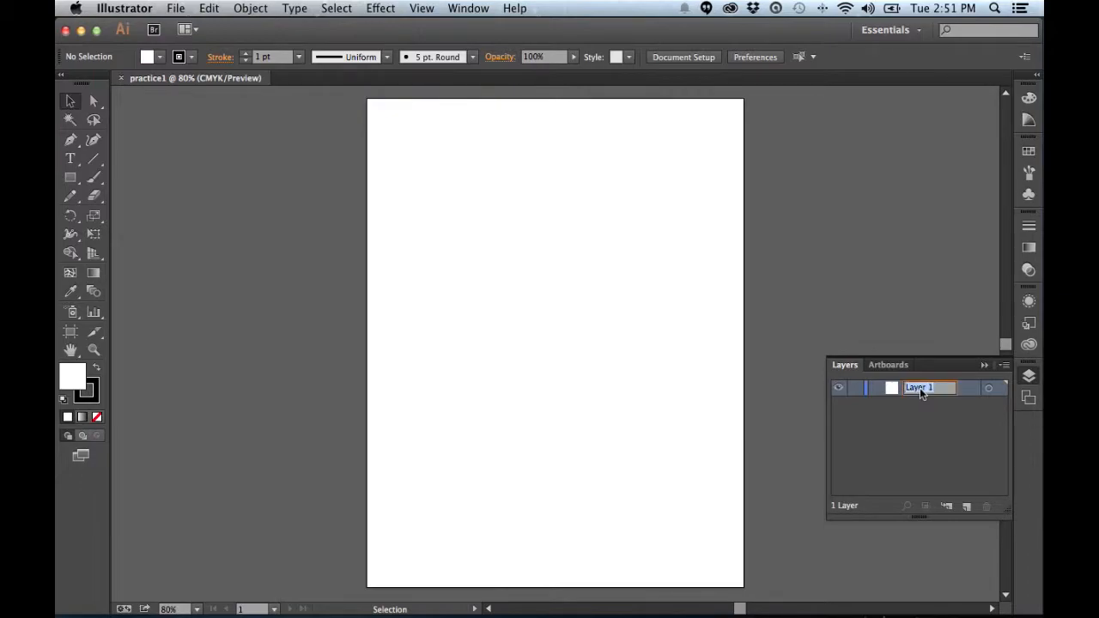
pyautogui.write('practice')
pyautogui.press('Return')
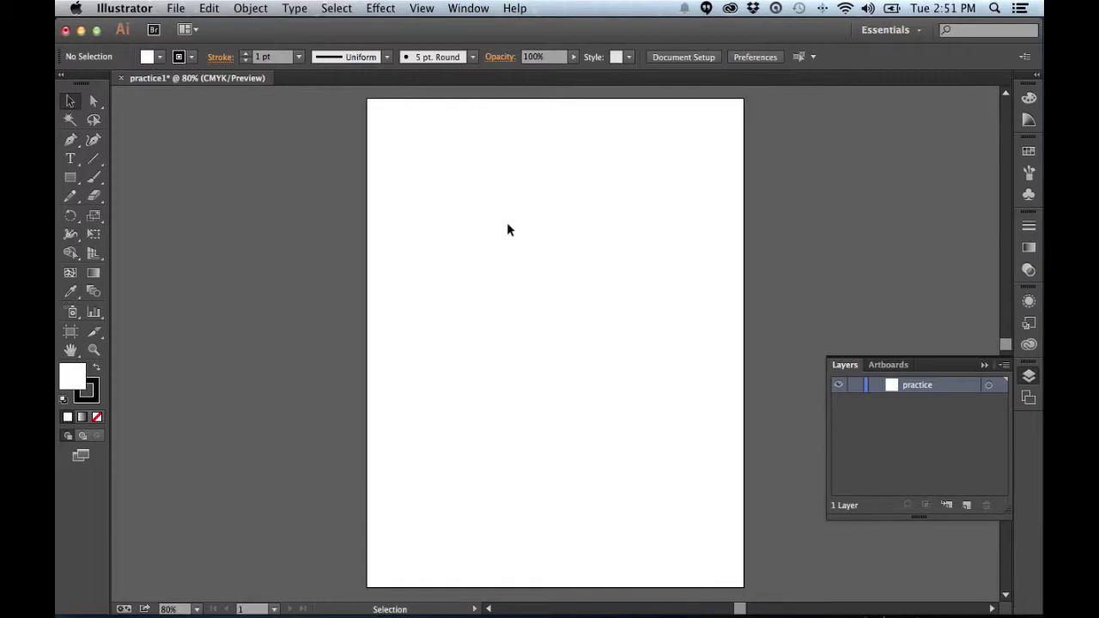
# Step: Place Straight Lines.psd from the Mastering the Pen Tool folder as an unlinked template
pyautogui.click(176, 8)
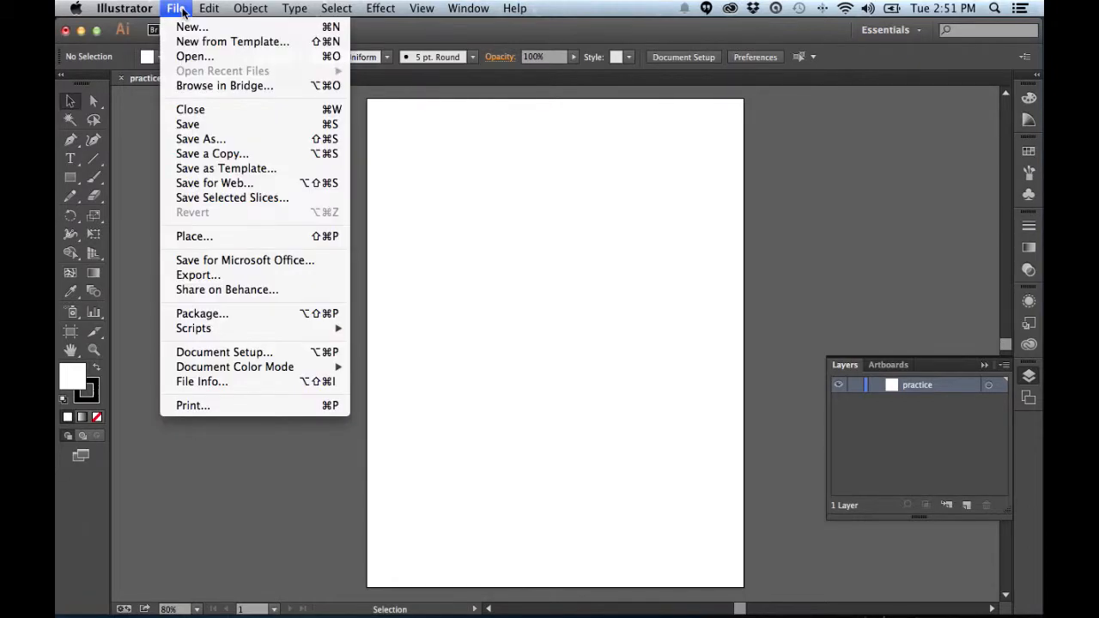
pyautogui.click(209, 242)
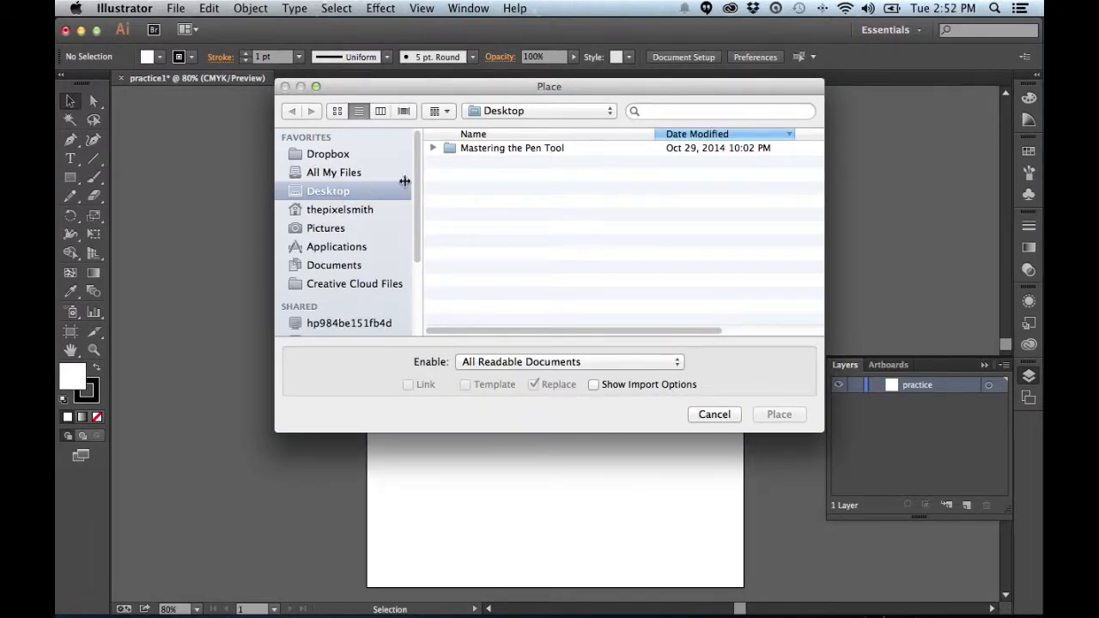
pyautogui.doubleClick(457, 150)
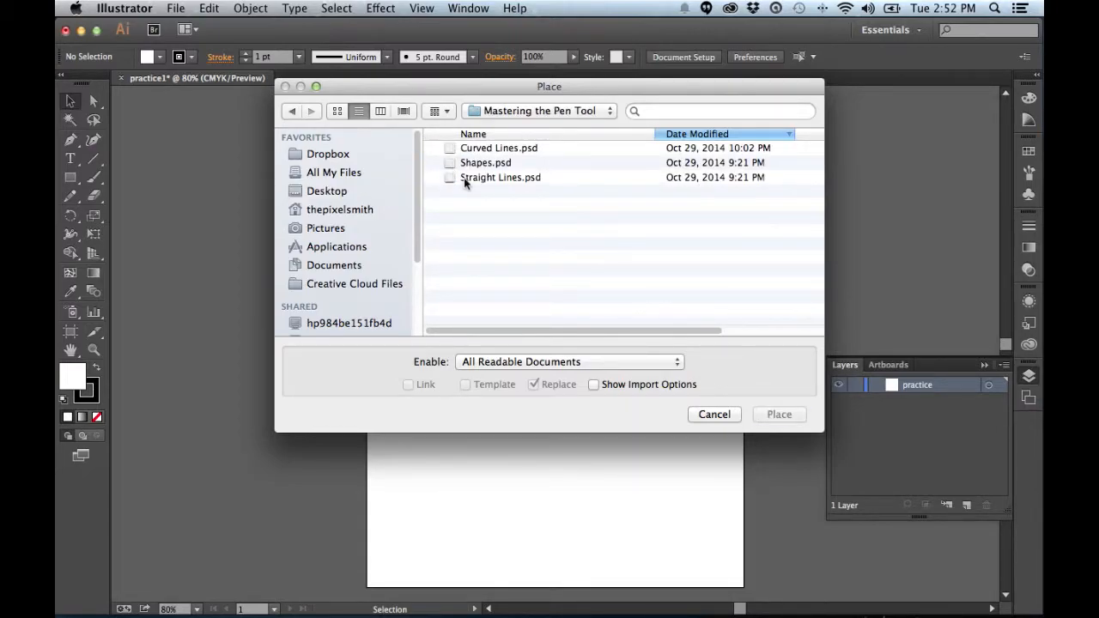
pyautogui.click(464, 178)
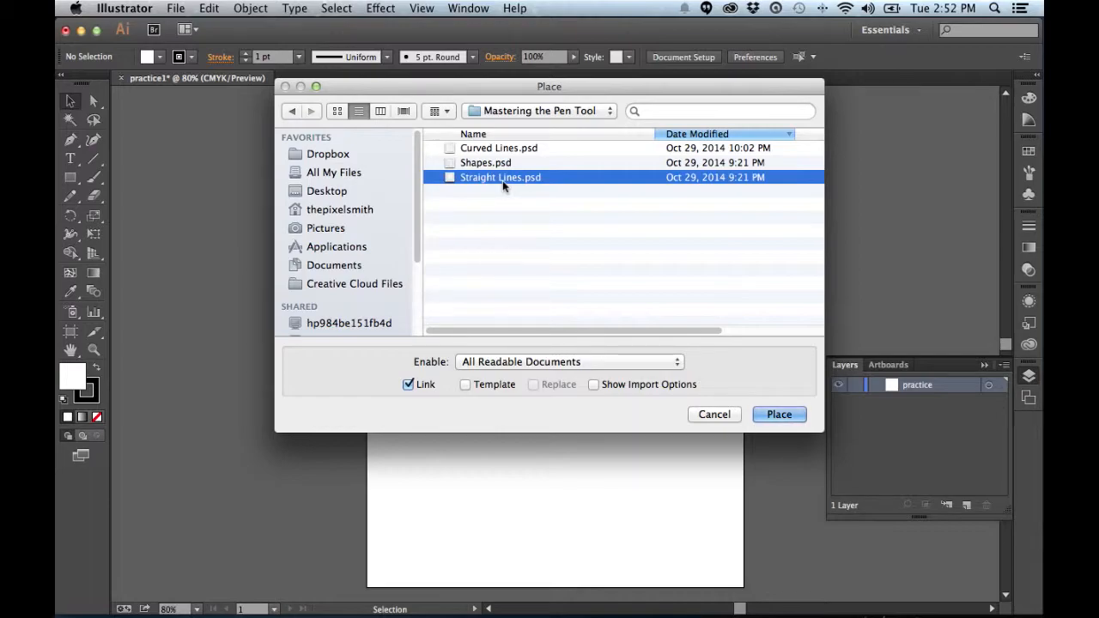
pyautogui.click(408, 385)
pyautogui.click(465, 384)
pyautogui.click(775, 412)
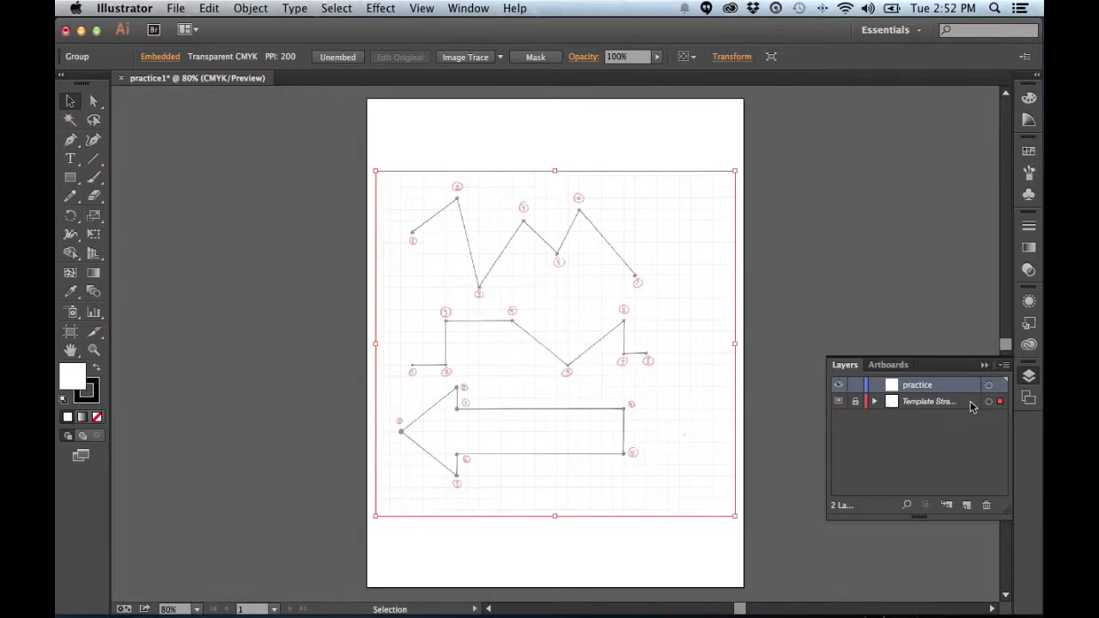
# Step: Review the template layer's options, accept them as they are, and make the practice layer active
pyautogui.doubleClick(971, 407)
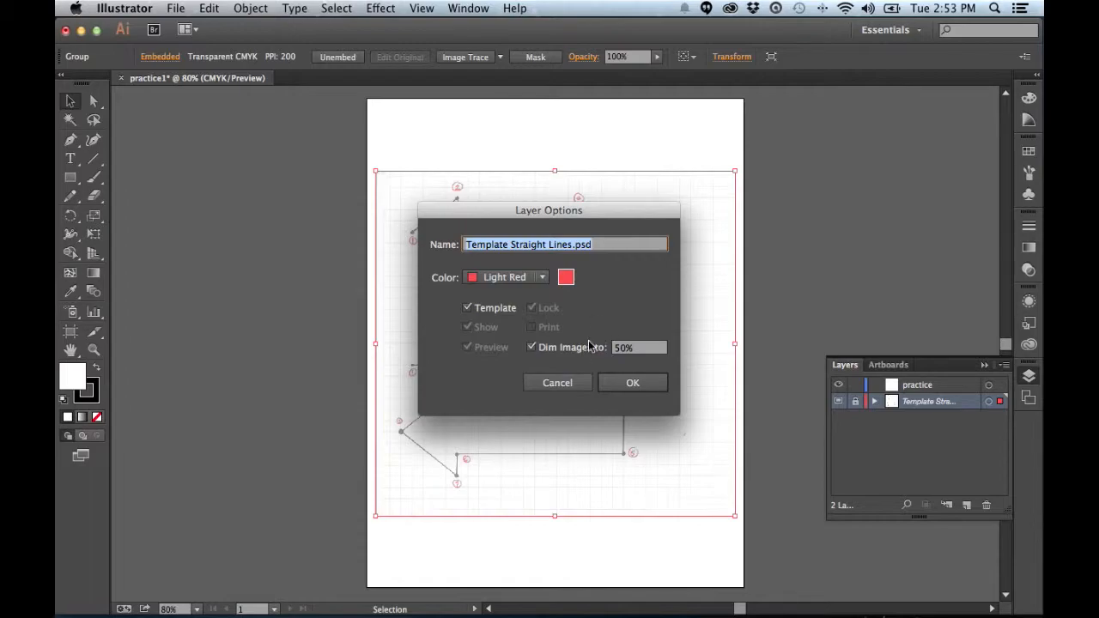
pyautogui.click(633, 383)
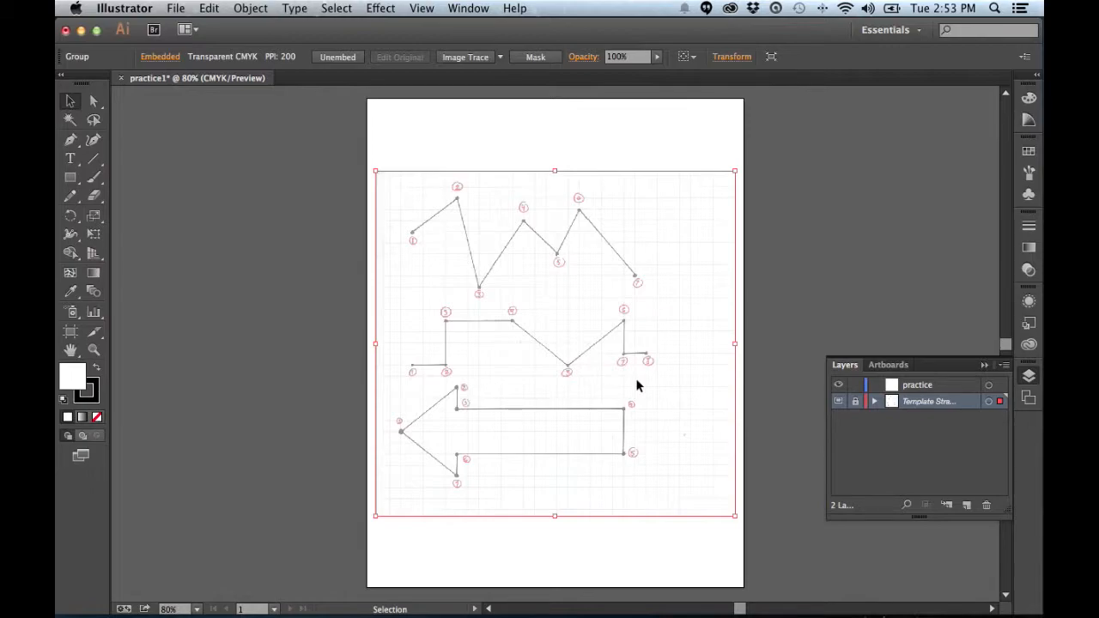
pyautogui.click(968, 388)
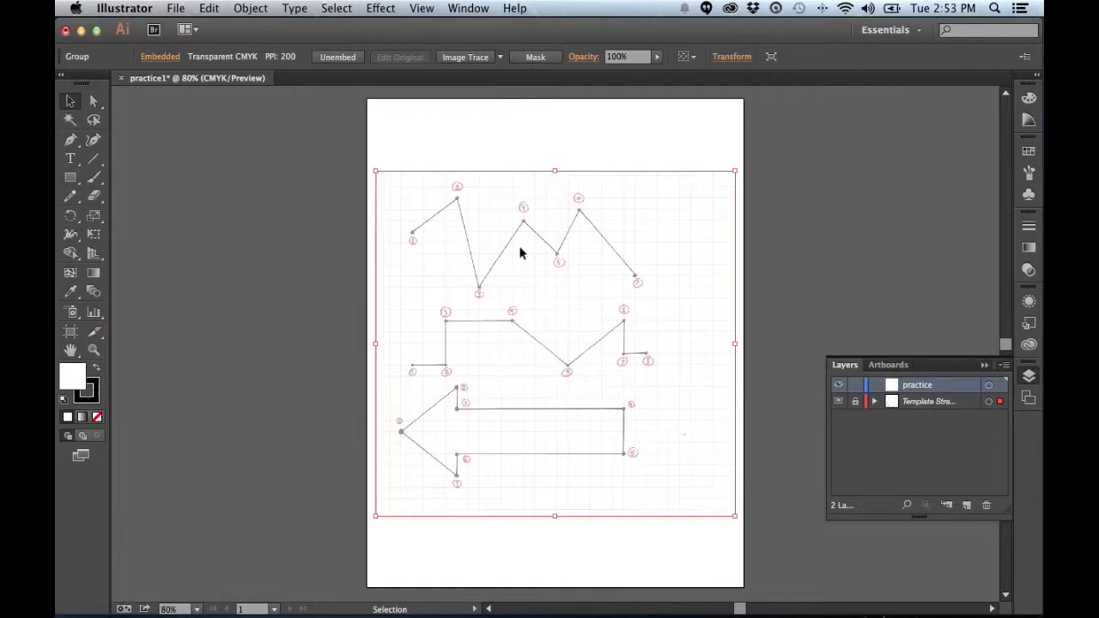
# Step: Zoom in on the uppermost numbered zigzag line of the template
pyautogui.press('space')
pyautogui.press('super+space')
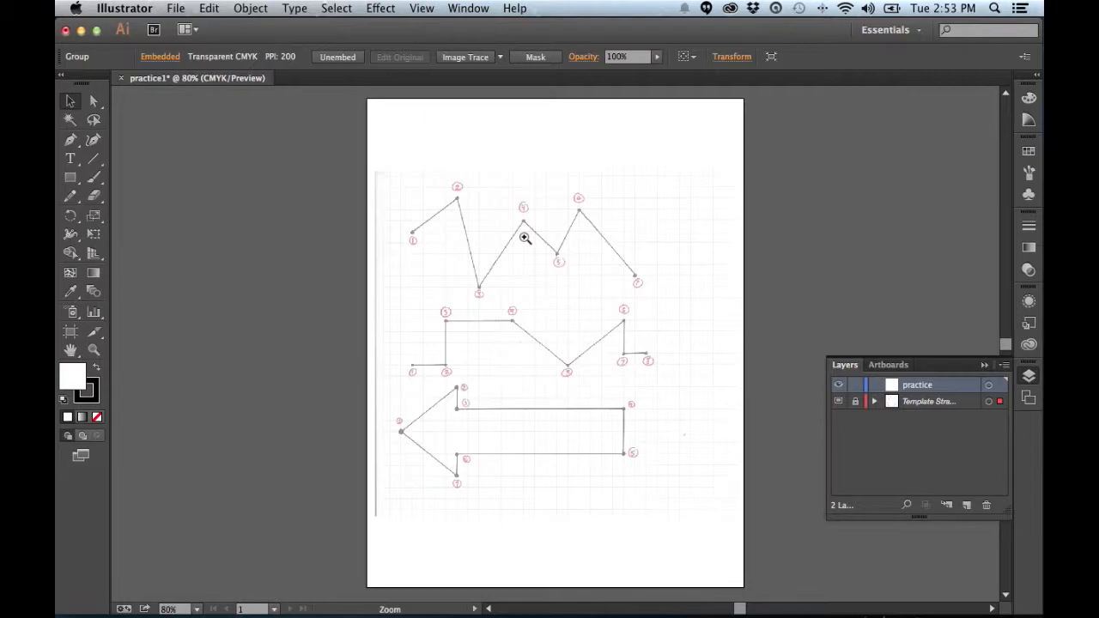
pyautogui.moveTo(385, 183)
pyautogui.mouseDown()
pyautogui.moveTo(423, 225)
pyautogui.moveTo(590, 296)
pyautogui.moveTo(677, 313)
pyautogui.mouseUp()
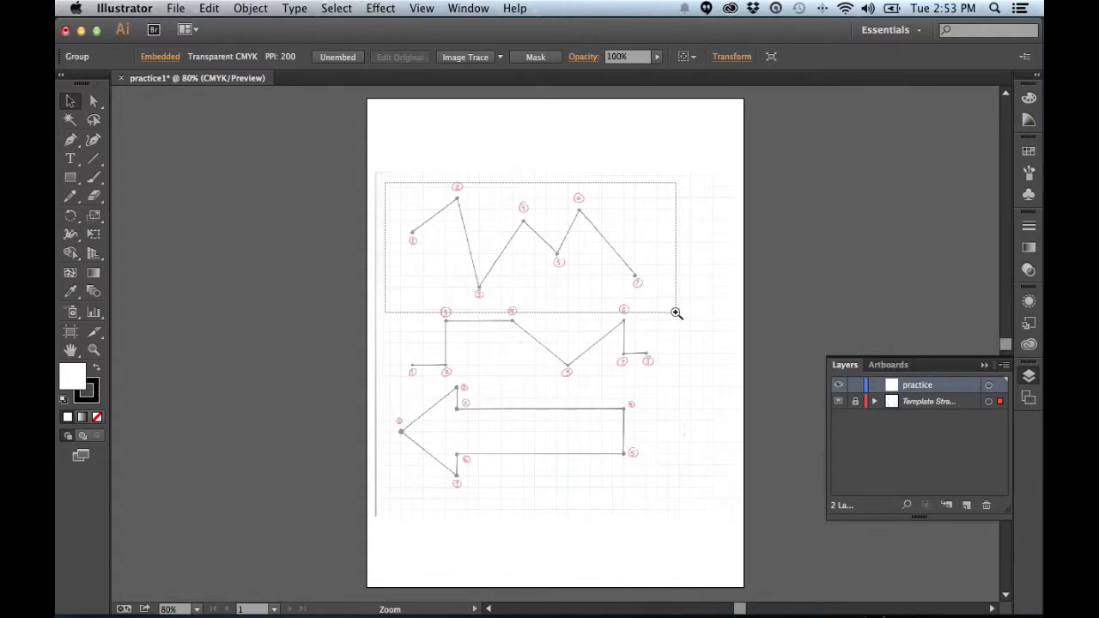
pyautogui.moveTo(676, 313); pyautogui.dragTo(677, 313)
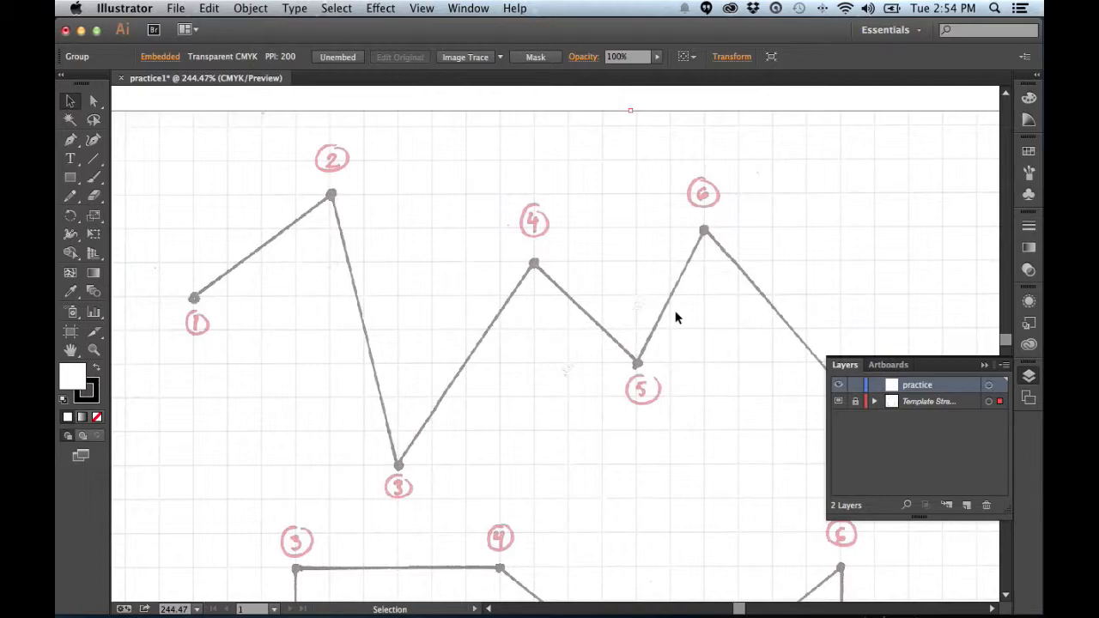
pyautogui.press('super+space')
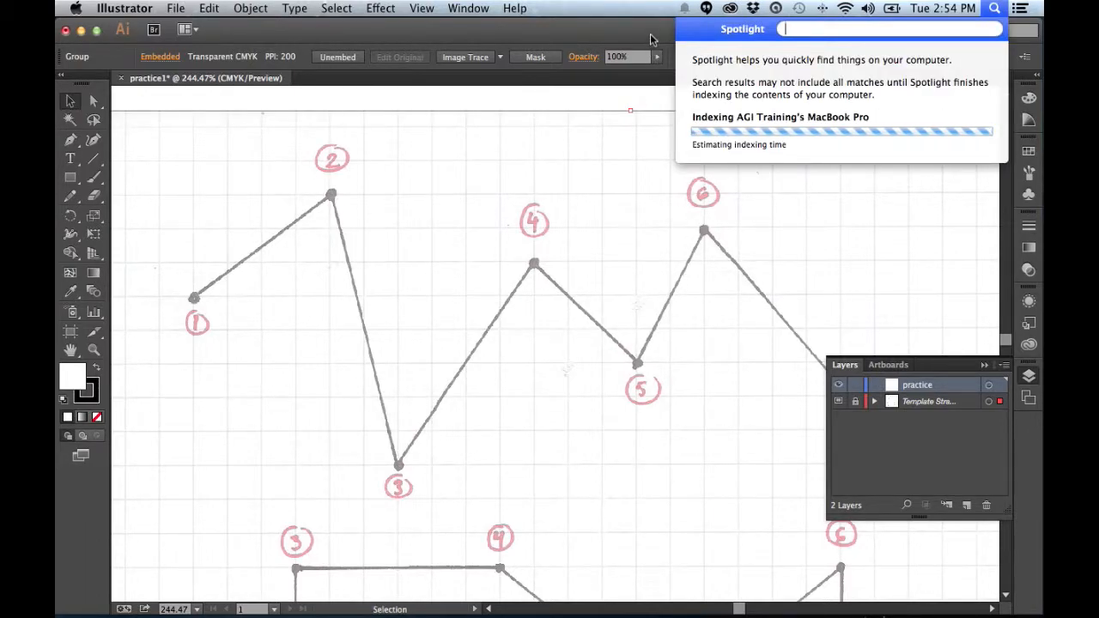
pyautogui.press('Escape')
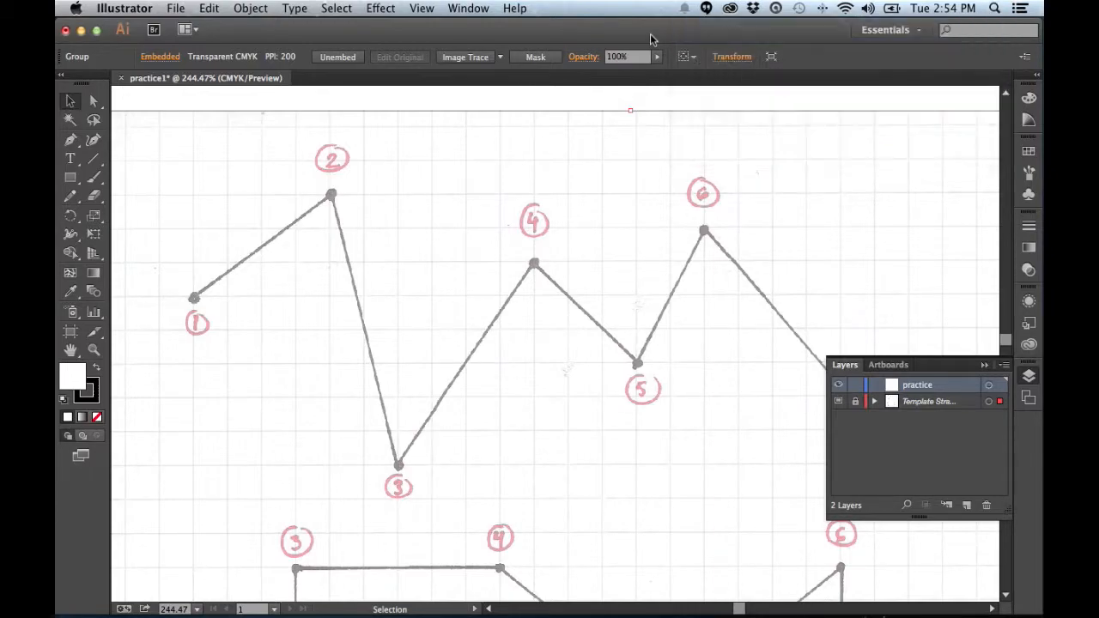
pyautogui.press('space')
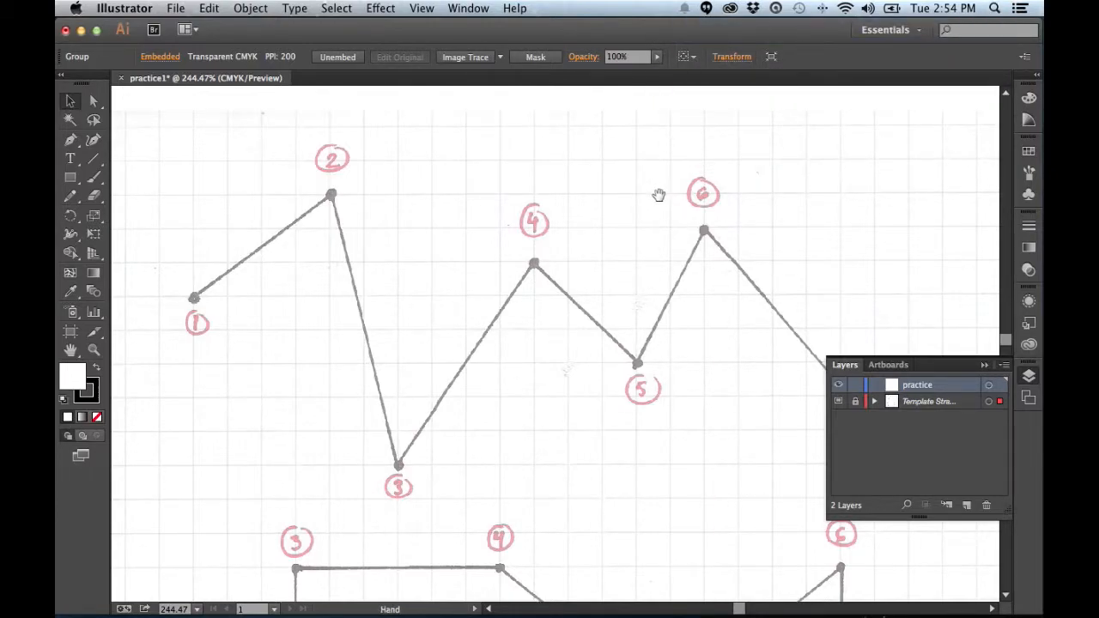
pyautogui.press('super+space')
# Step: Collapse the Layers list, deselect the template image, and give the Pen tool no fill and a 3 pt stroke
pyautogui.click(1027, 376)
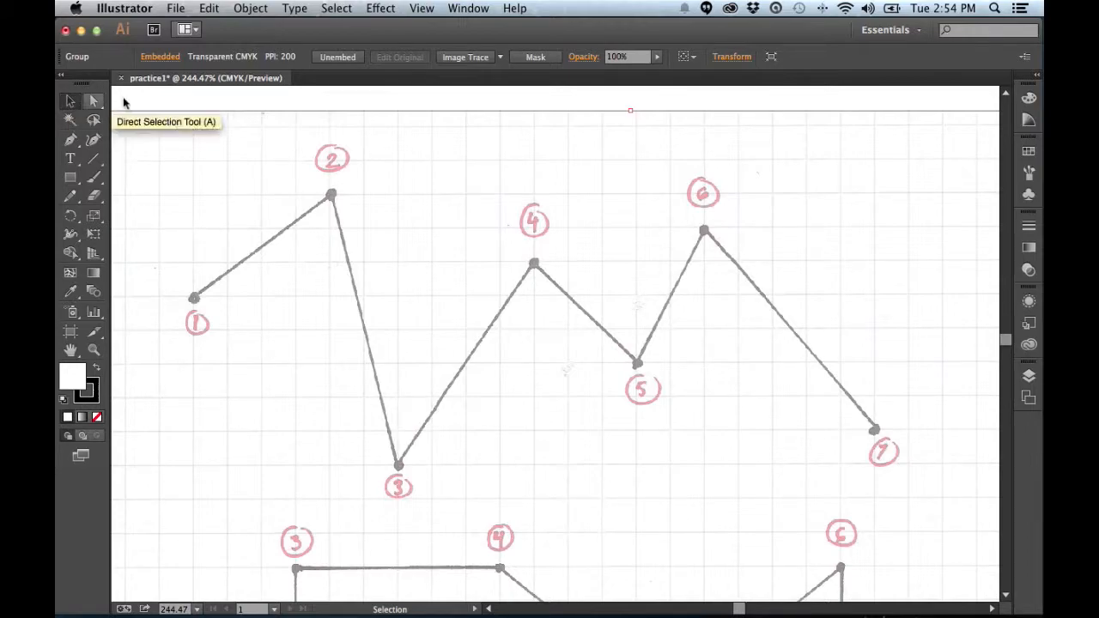
pyautogui.click(192, 102)
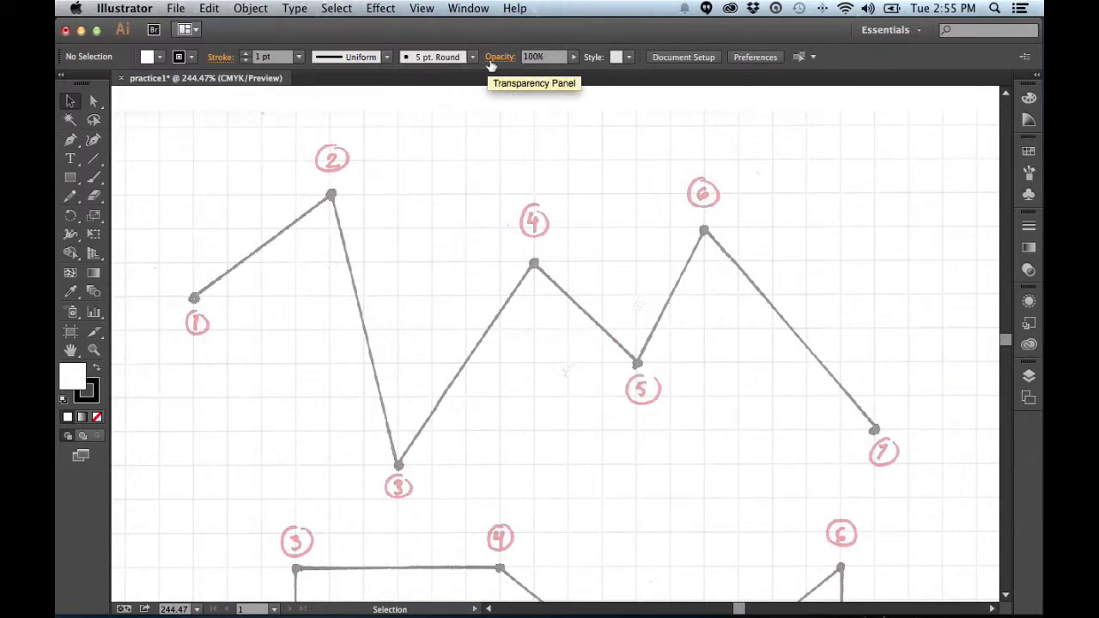
pyautogui.click(70, 140)
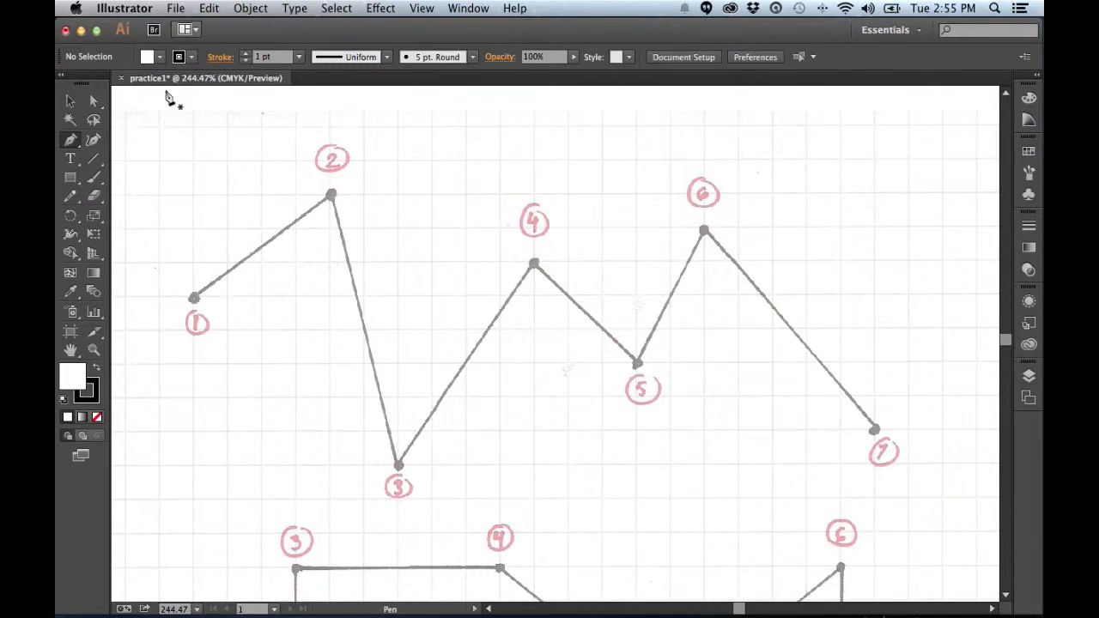
pyautogui.click(159, 58)
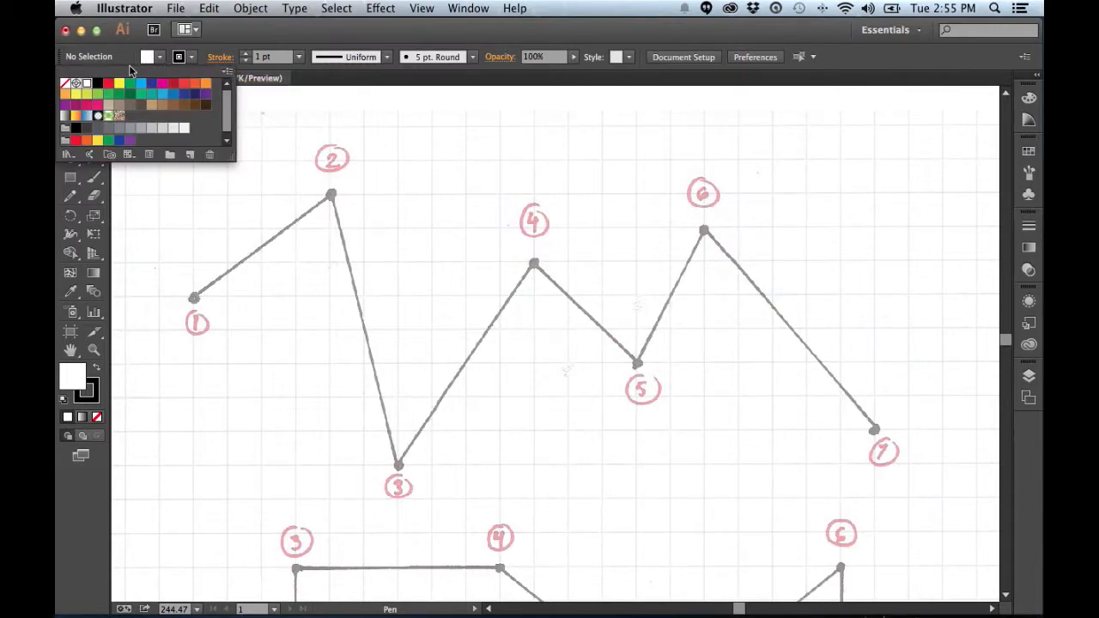
pyautogui.click(66, 83)
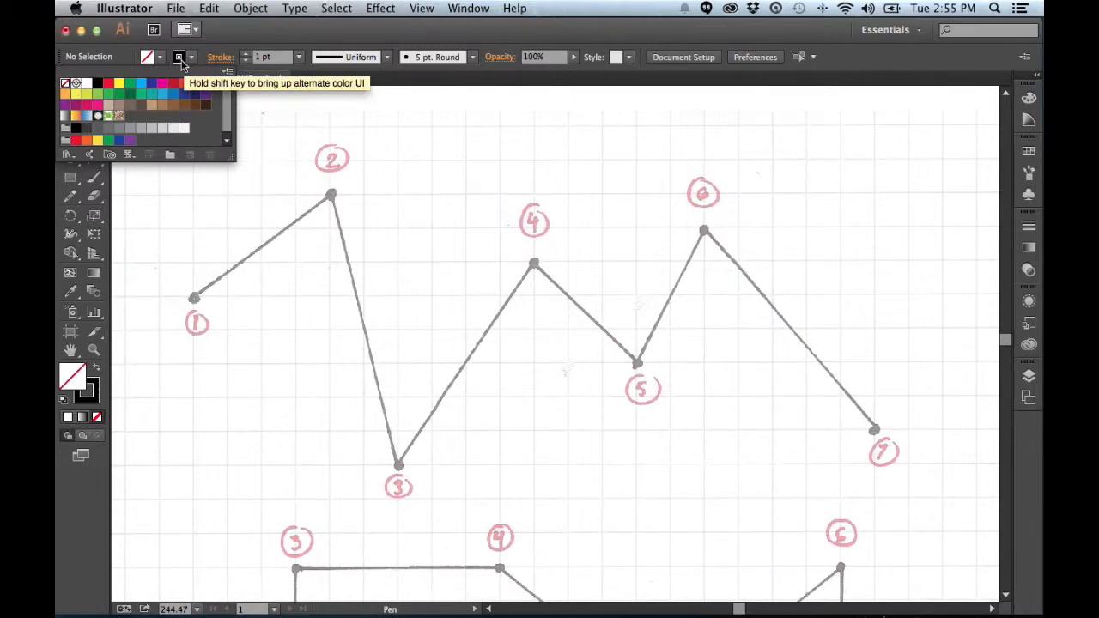
pyautogui.click(247, 57)
pyautogui.click(247, 55)
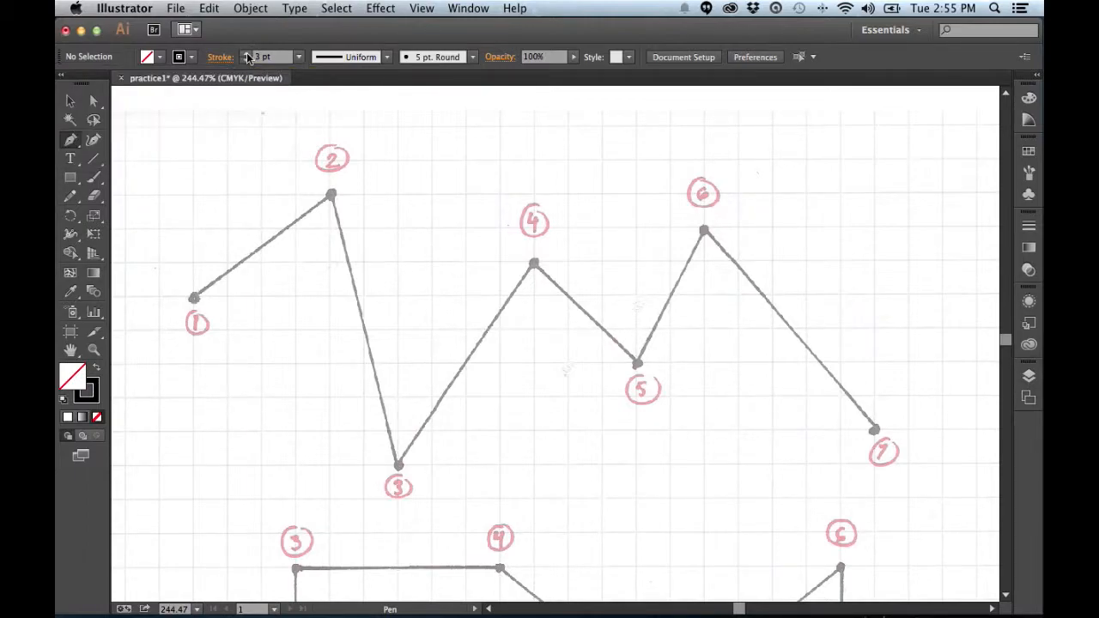
# Step: Trace the uppermost zigzag line with straight Pen tool segments through points 1 to 7
pyautogui.click(194, 300)
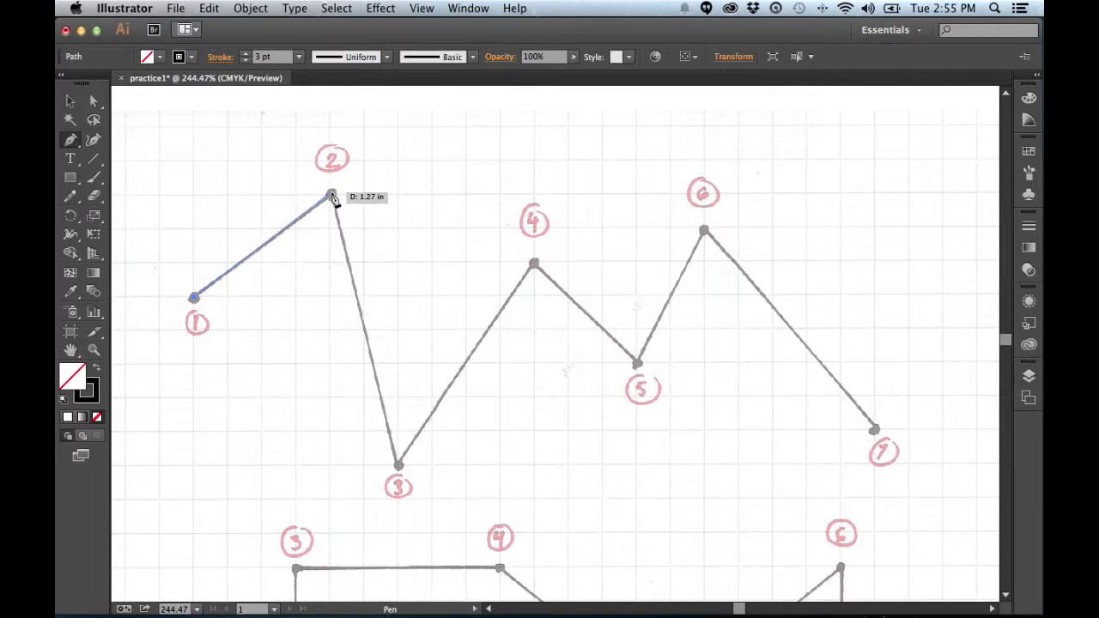
pyautogui.click(331, 195)
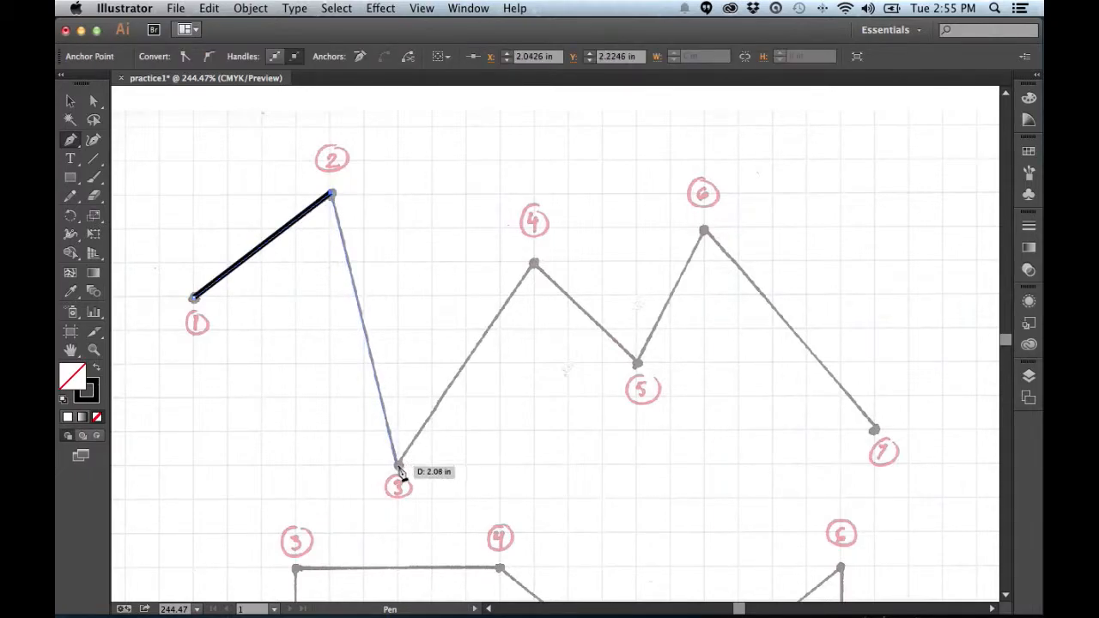
pyautogui.click(398, 466)
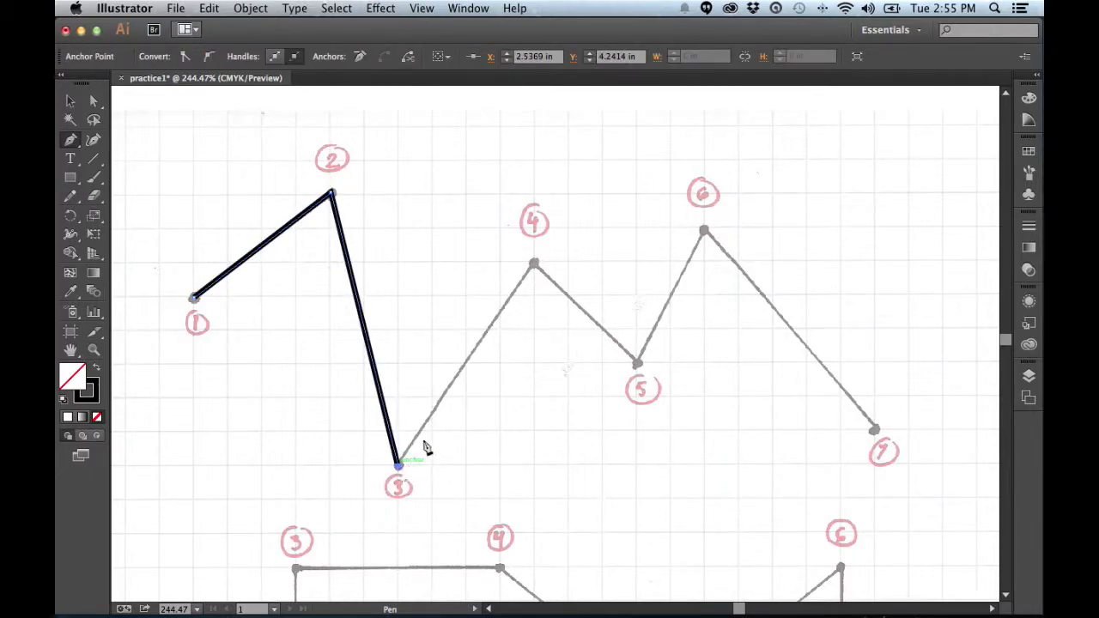
pyautogui.click(534, 265)
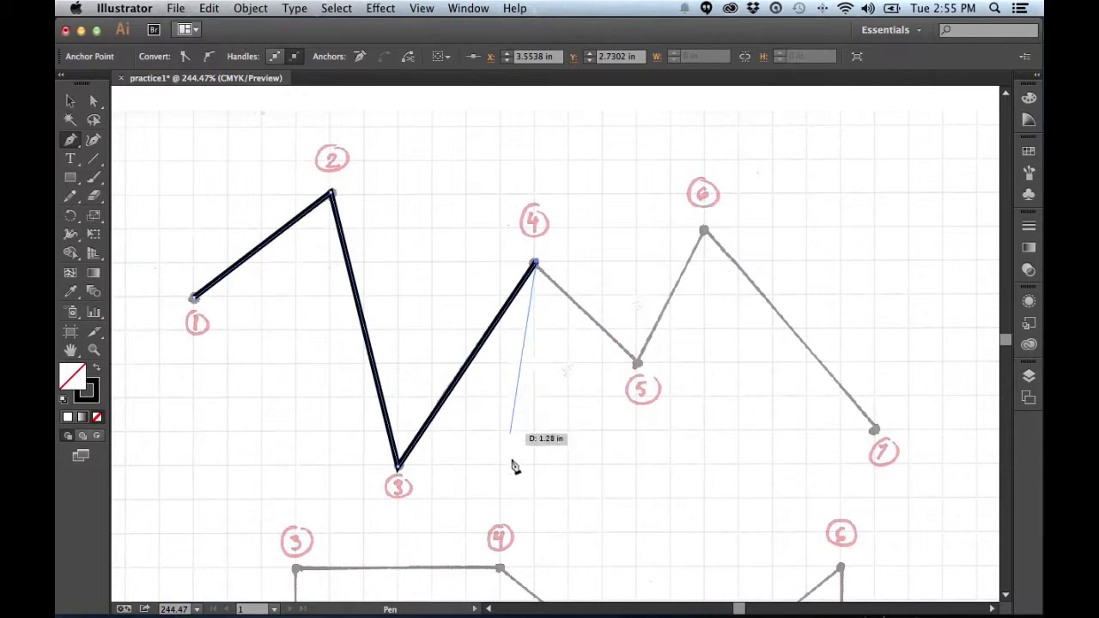
pyautogui.click(637, 364)
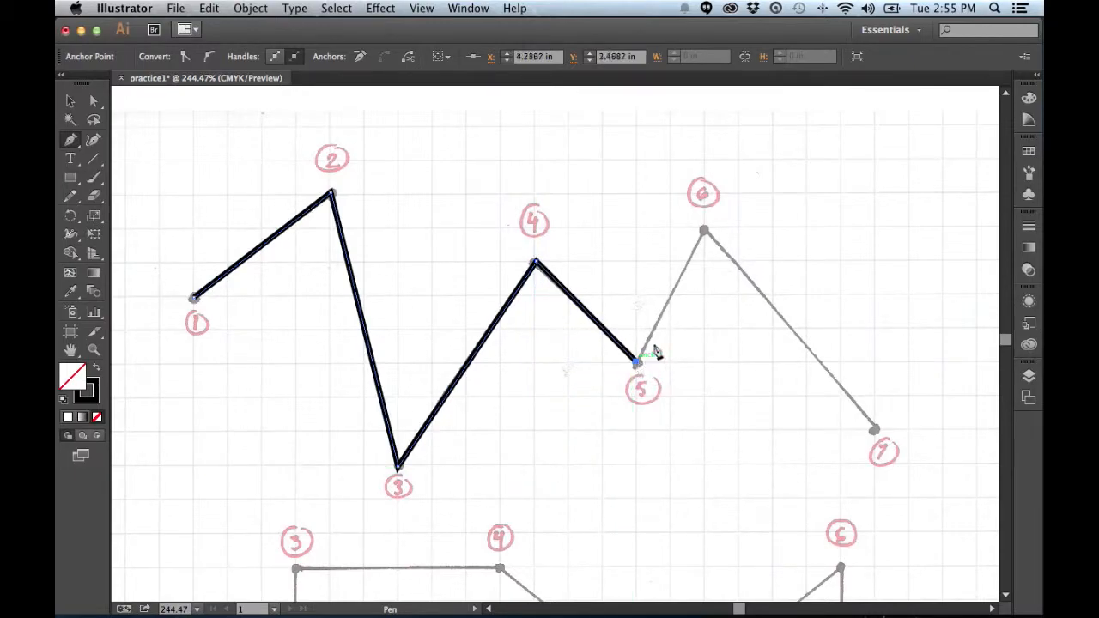
pyautogui.click(704, 232)
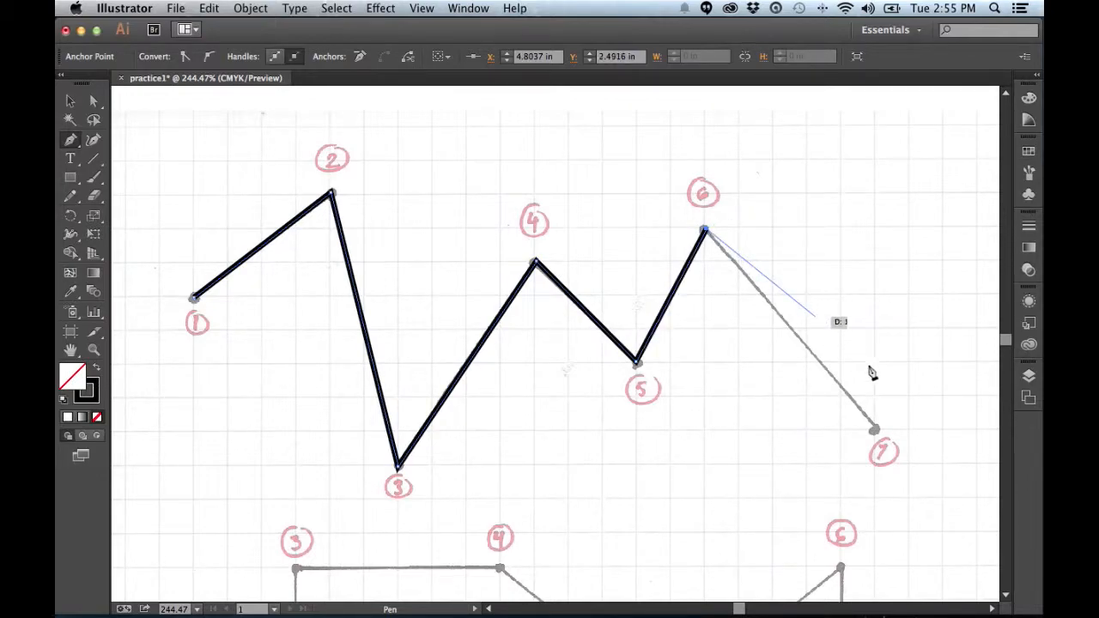
pyautogui.click(875, 431)
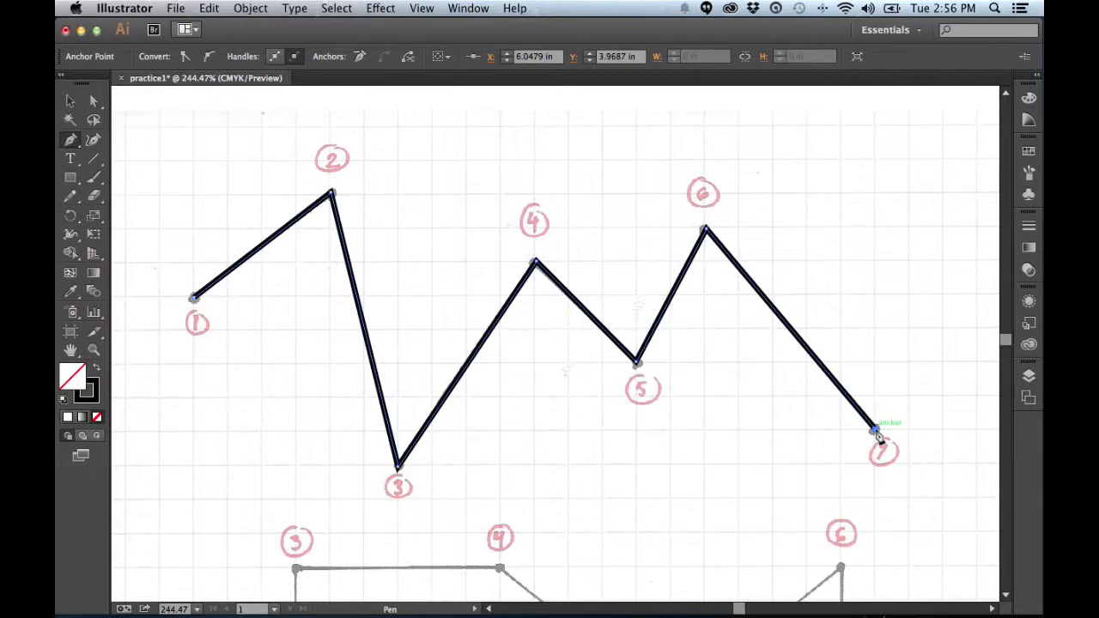
pyautogui.moveTo(875, 432); pyautogui.dragTo(595, 485)
pyautogui.click(593, 479)
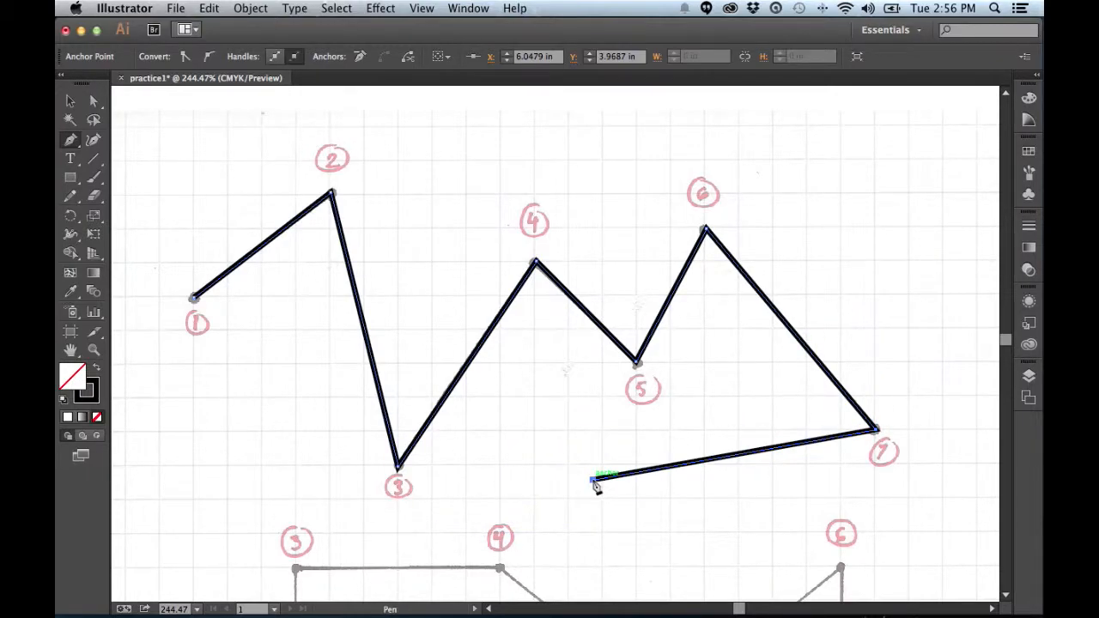
pyautogui.press('super')
pyautogui.press('super+z')
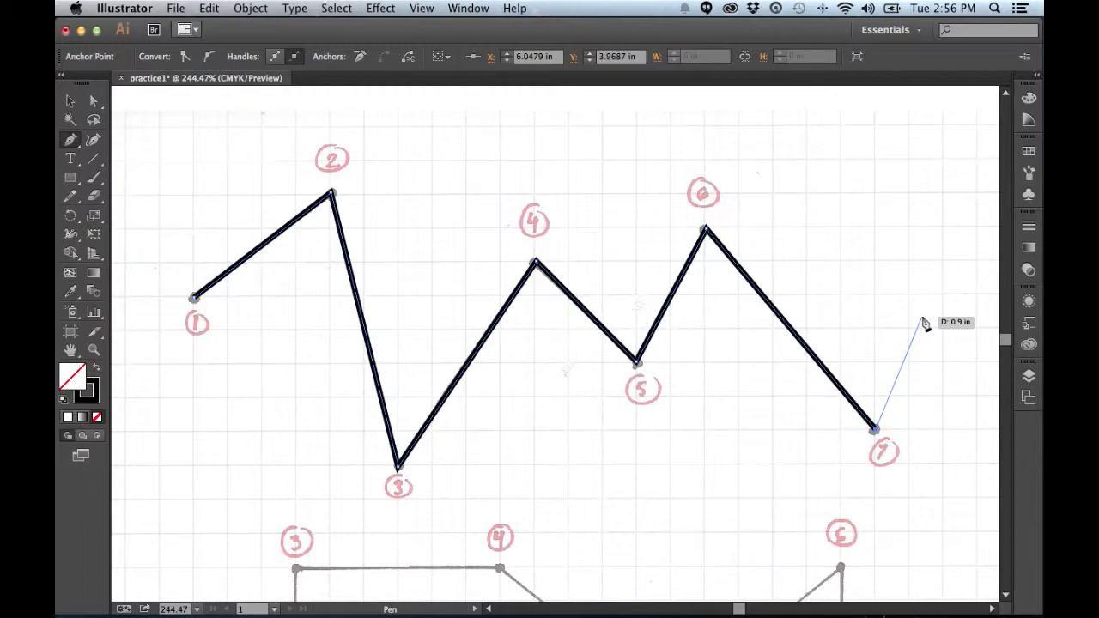
# Step: End the zigzag as an open path at point 7 by deselecting it
pyautogui.press('super')
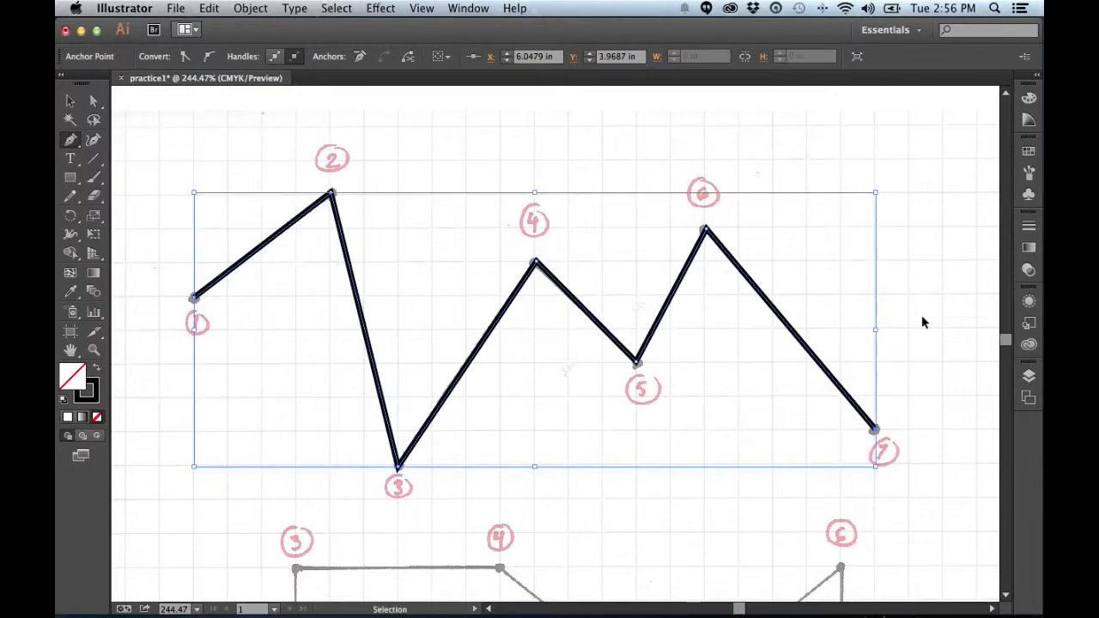
pyautogui.keyDown('super'); pyautogui.click(922, 316); pyautogui.keyUp('super')
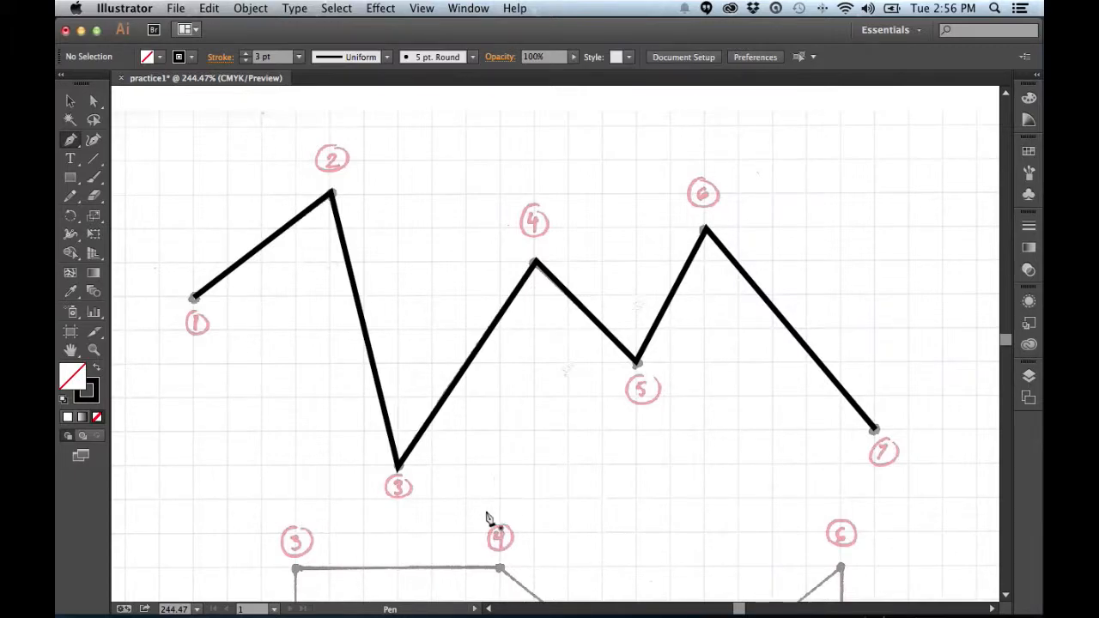
# Step: Start tracing the second template line from point 1 to point 4, constraining its segments to exactly horizontal and vertical
pyautogui.press('space')
pyautogui.moveTo(520, 500); pyautogui.dragTo(518, 204)
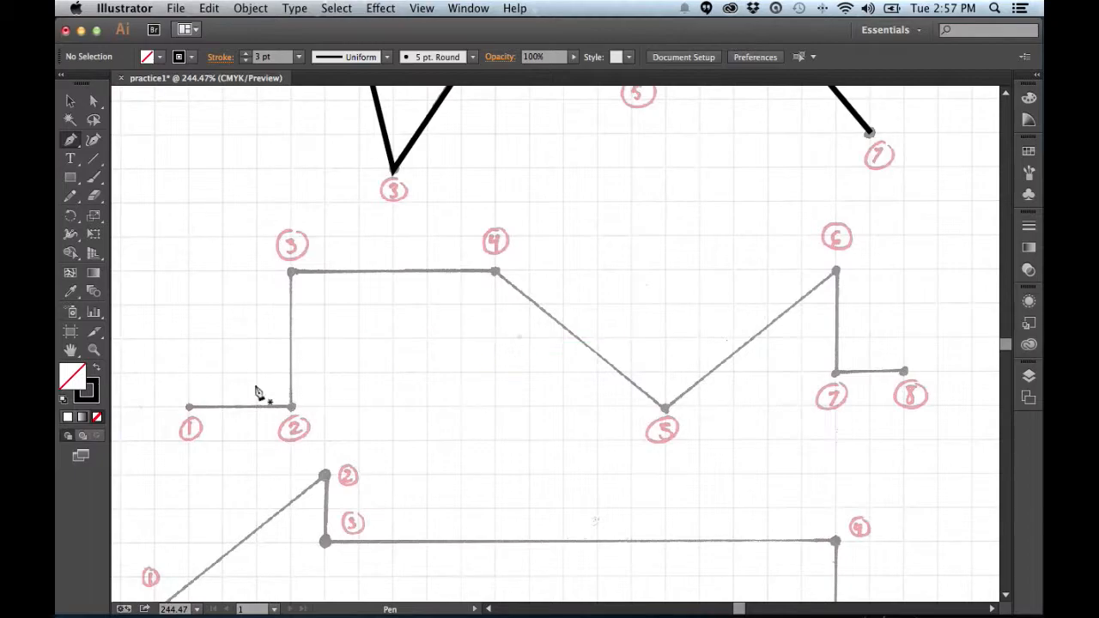
pyautogui.click(189, 407)
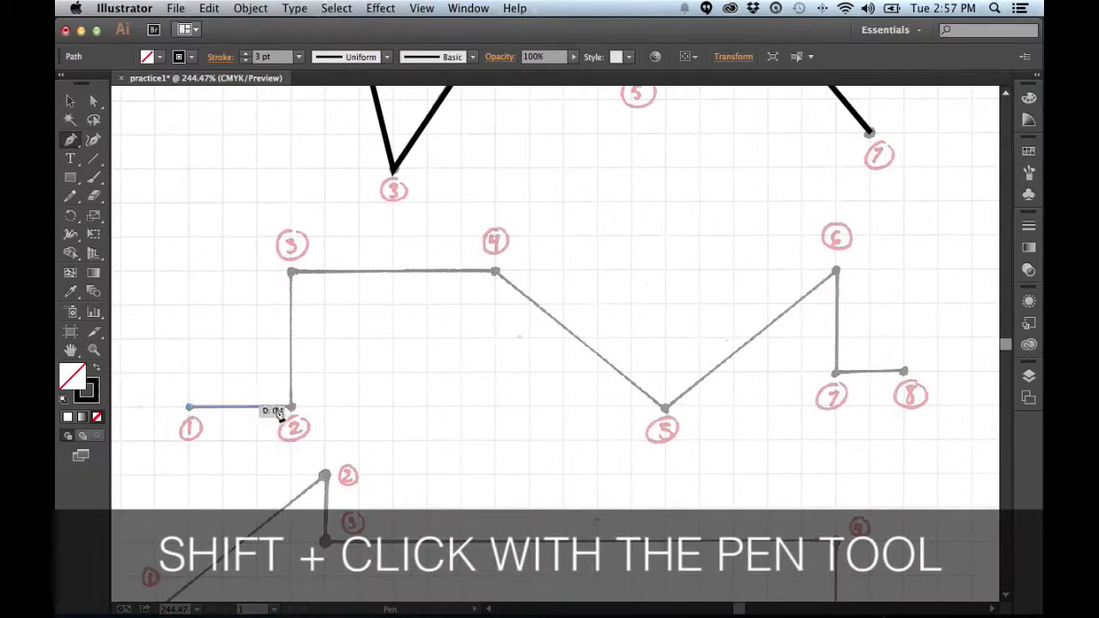
pyautogui.keyDown('shift'); pyautogui.click(292, 407); pyautogui.keyUp('shift')
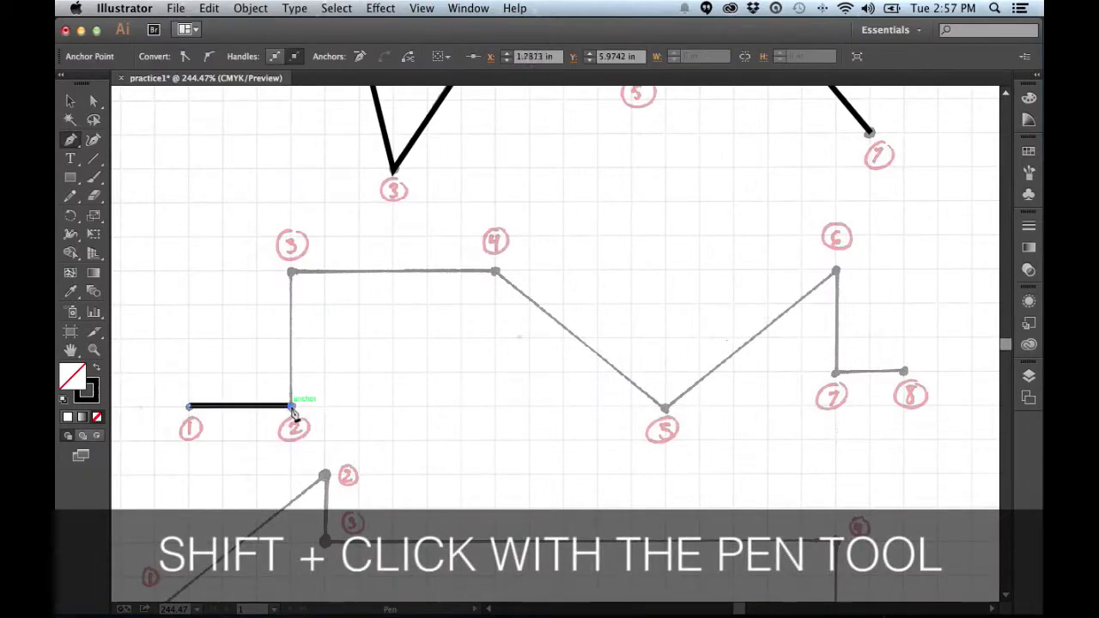
pyautogui.keyDown('shift'); pyautogui.click(292, 273); pyautogui.keyUp('shift')
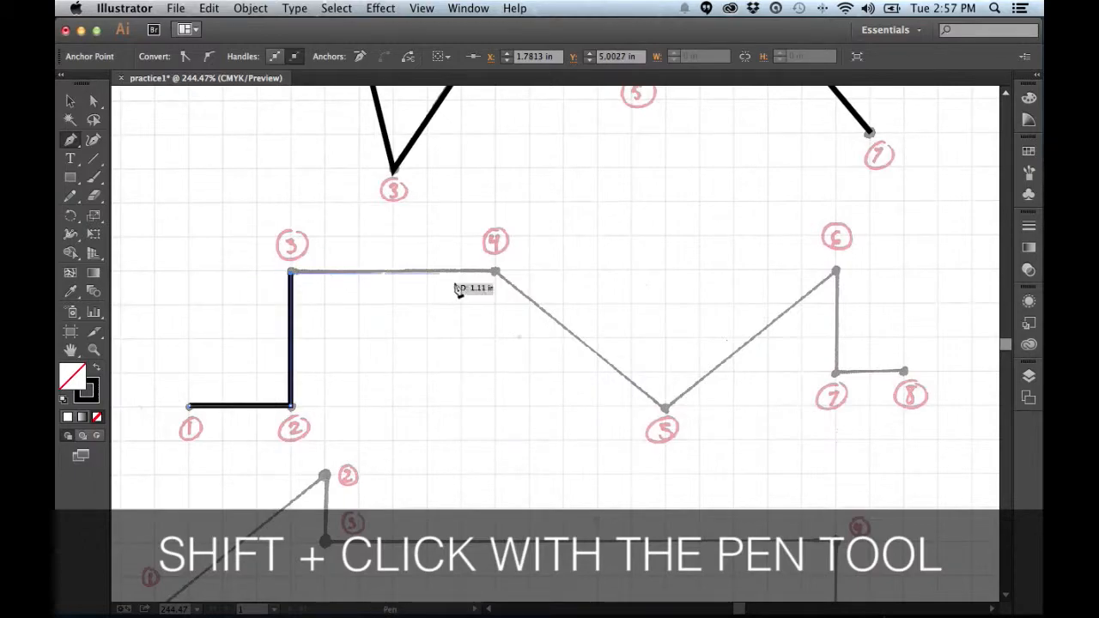
pyautogui.keyDown('shift'); pyautogui.click(496, 273); pyautogui.keyUp('shift')
pyautogui.keyDown('shift'); pyautogui.click(495, 274); pyautogui.keyUp('shift')
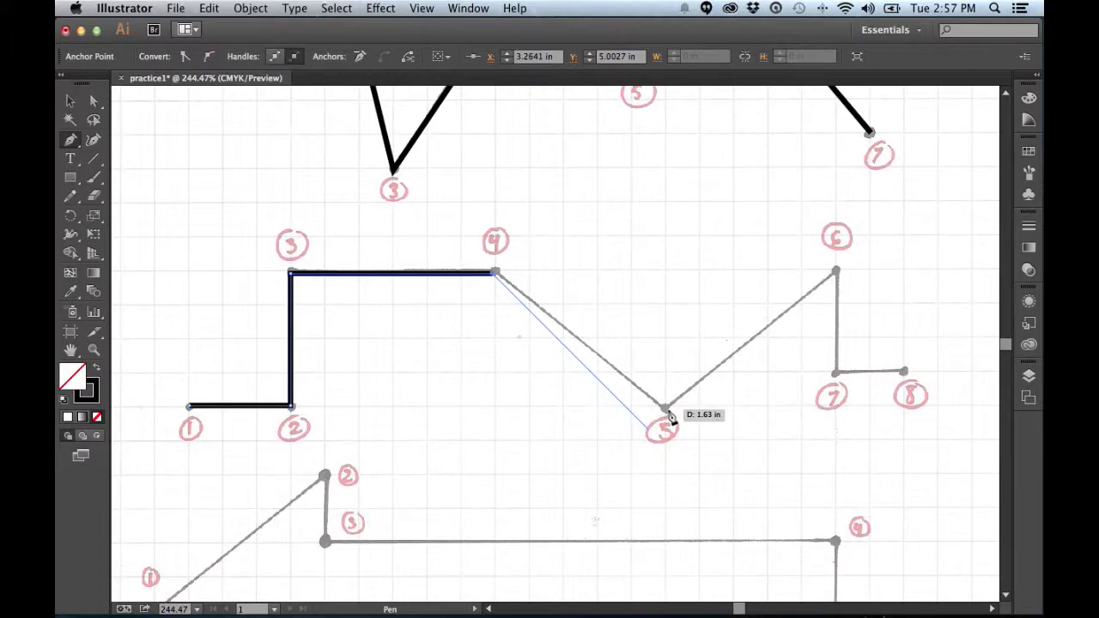
# Step: Continue the second line through points 5, 6 and 7 to point 8, and end it as an open path
pyautogui.click(667, 408)
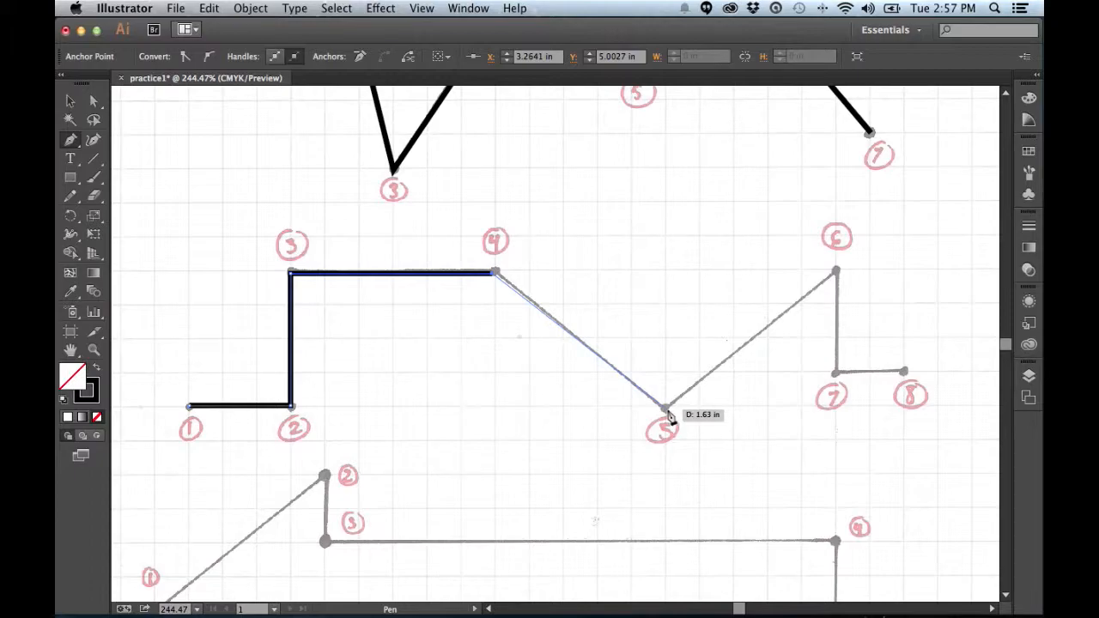
pyautogui.click(667, 409)
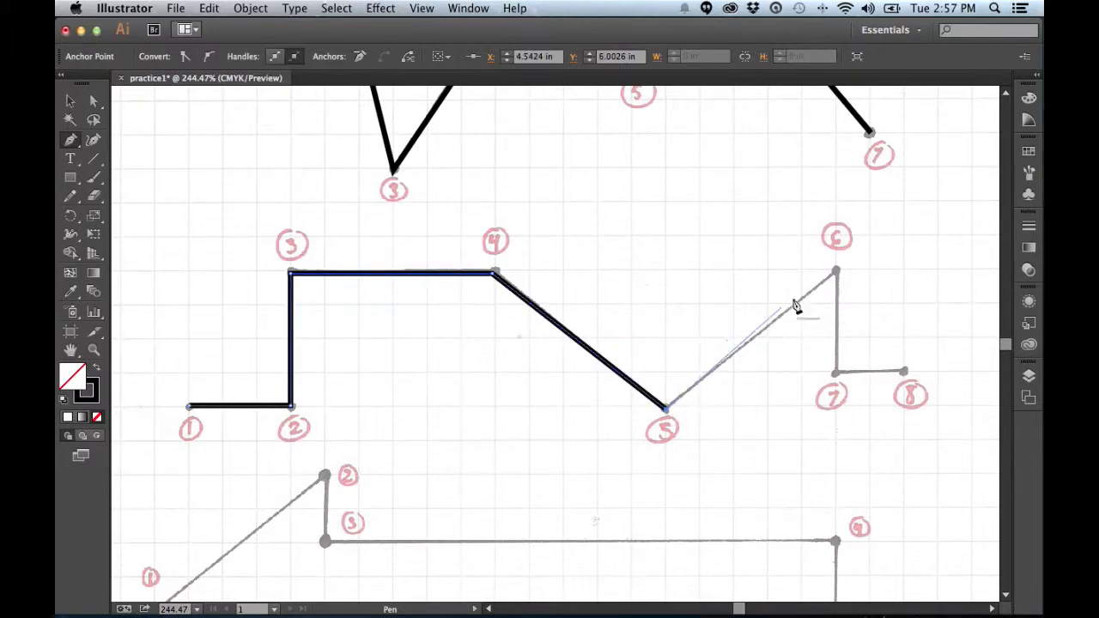
pyautogui.click(838, 272)
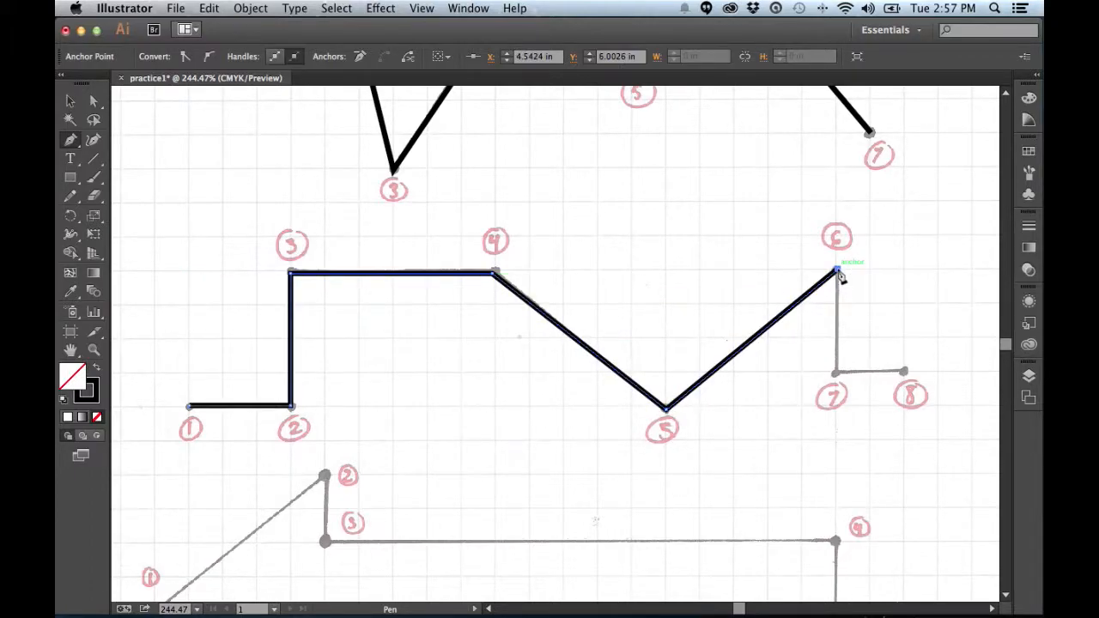
pyautogui.click(837, 375)
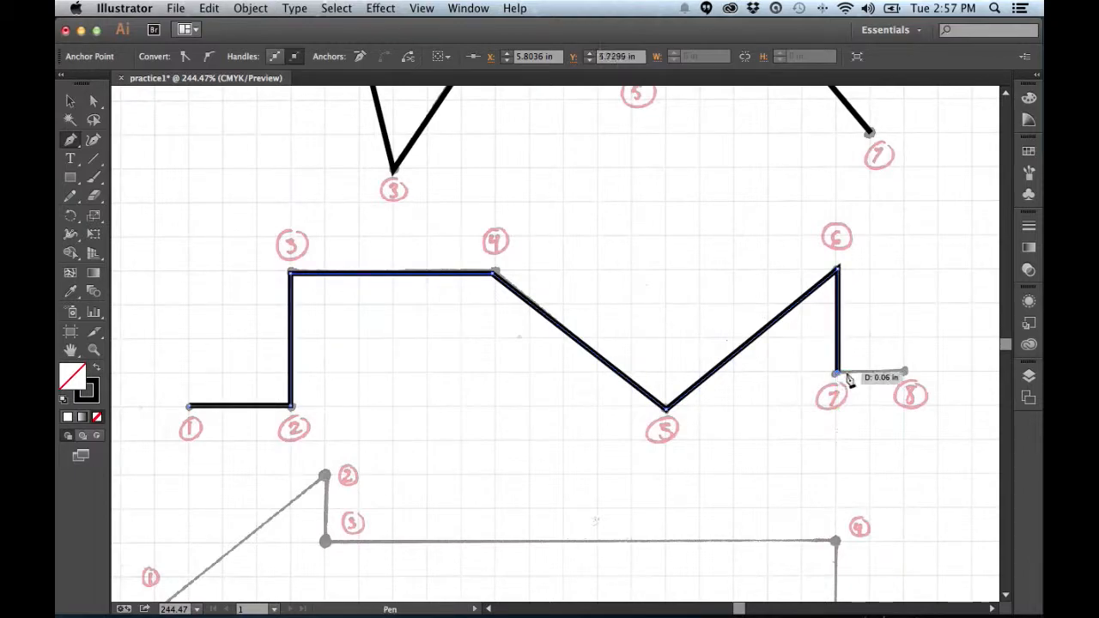
pyautogui.click(904, 372)
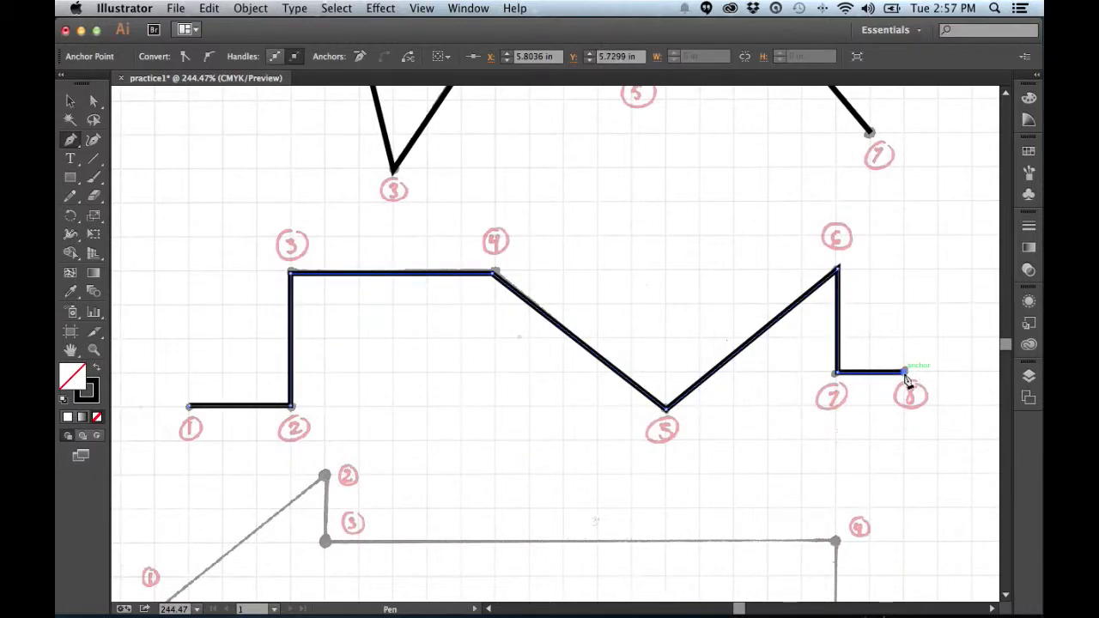
pyautogui.press('super')
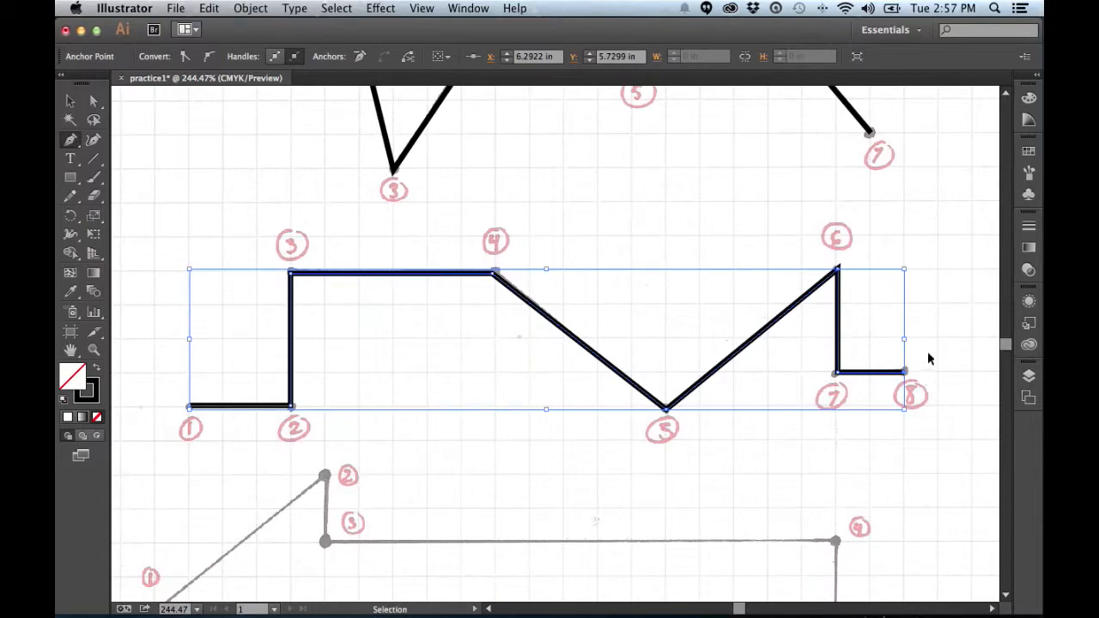
pyautogui.keyDown('super'); pyautogui.click(950, 308); pyautogui.keyUp('super')
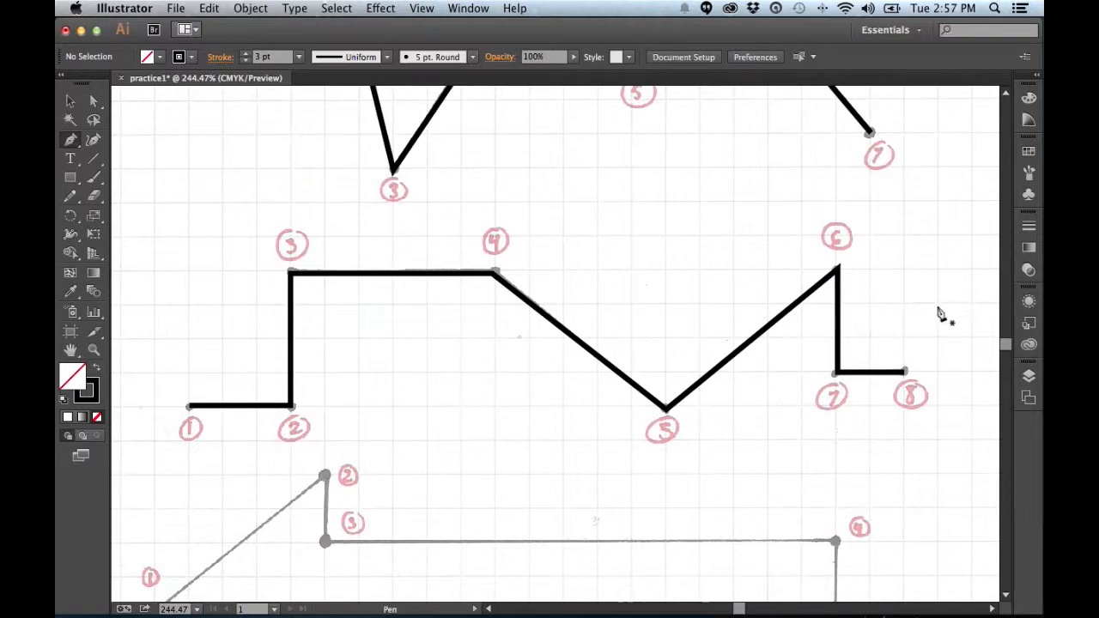
# Step: Trace the arrow outline from its tip at point 1 to point 5, constraining the segments after point 2 to horizontal and vertical
pyautogui.moveTo(519, 501); pyautogui.dragTo(553, 243)
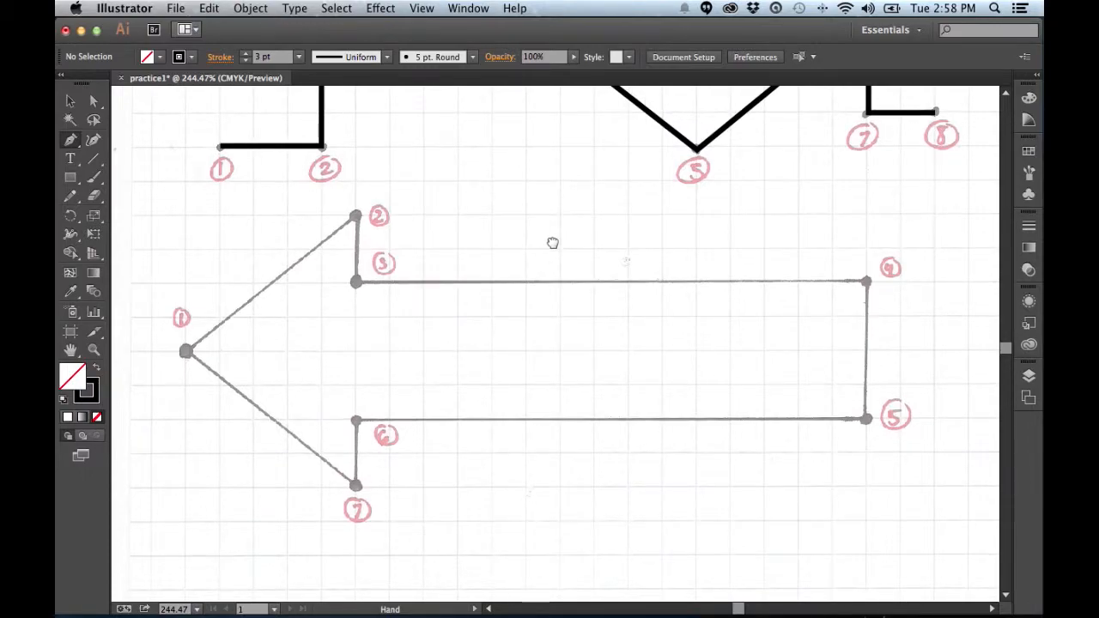
pyautogui.click(187, 353)
pyautogui.click(357, 216)
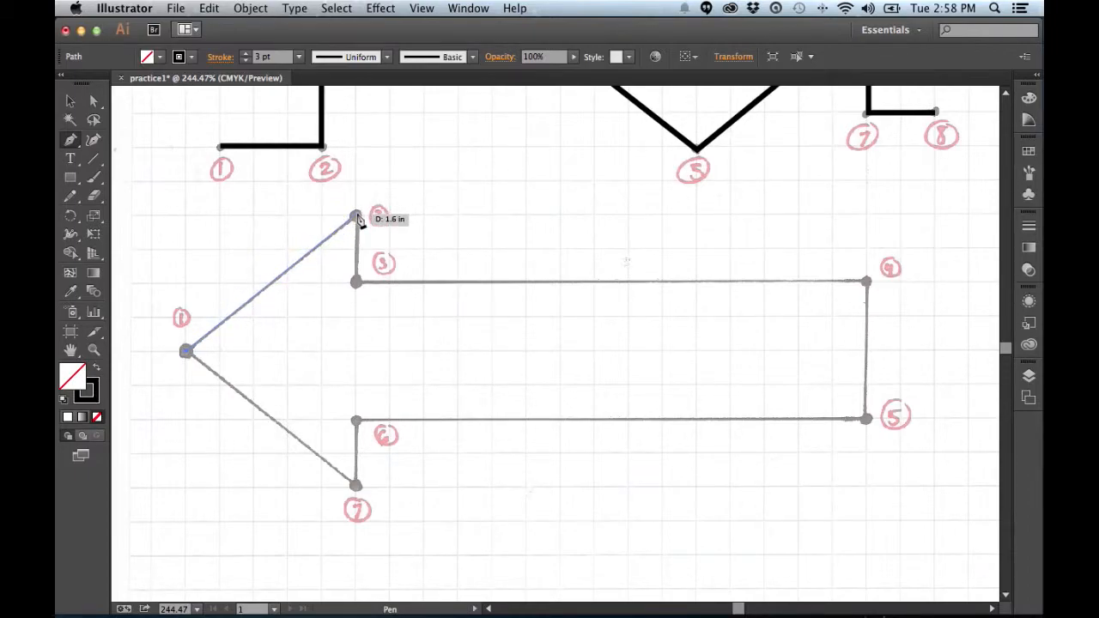
pyautogui.click(357, 216)
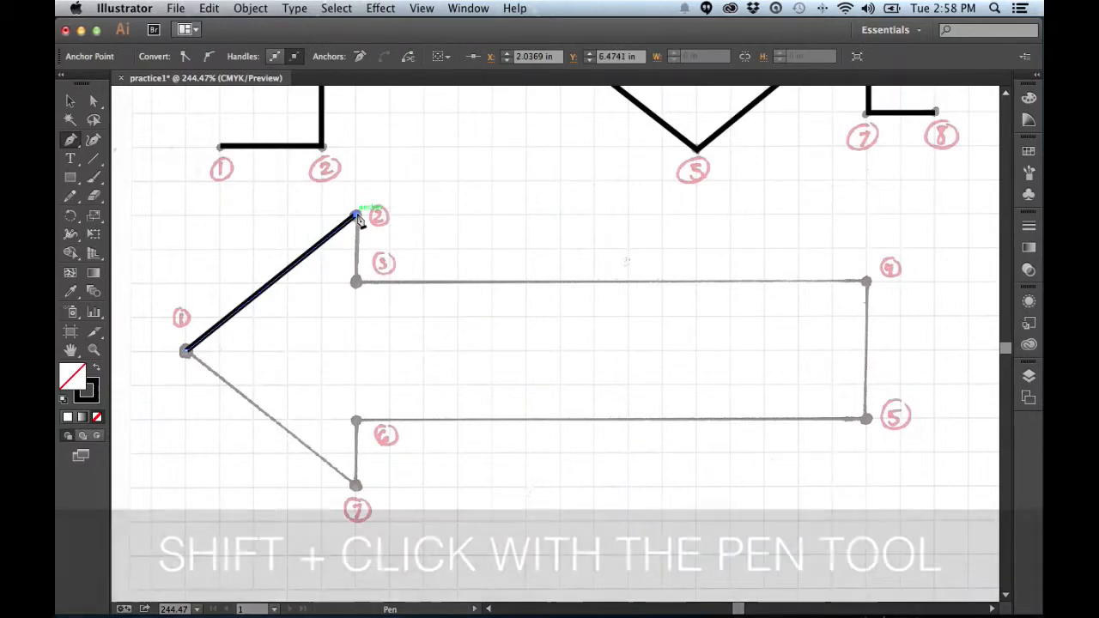
pyautogui.keyDown('shift'); pyautogui.click(356, 283); pyautogui.keyUp('shift')
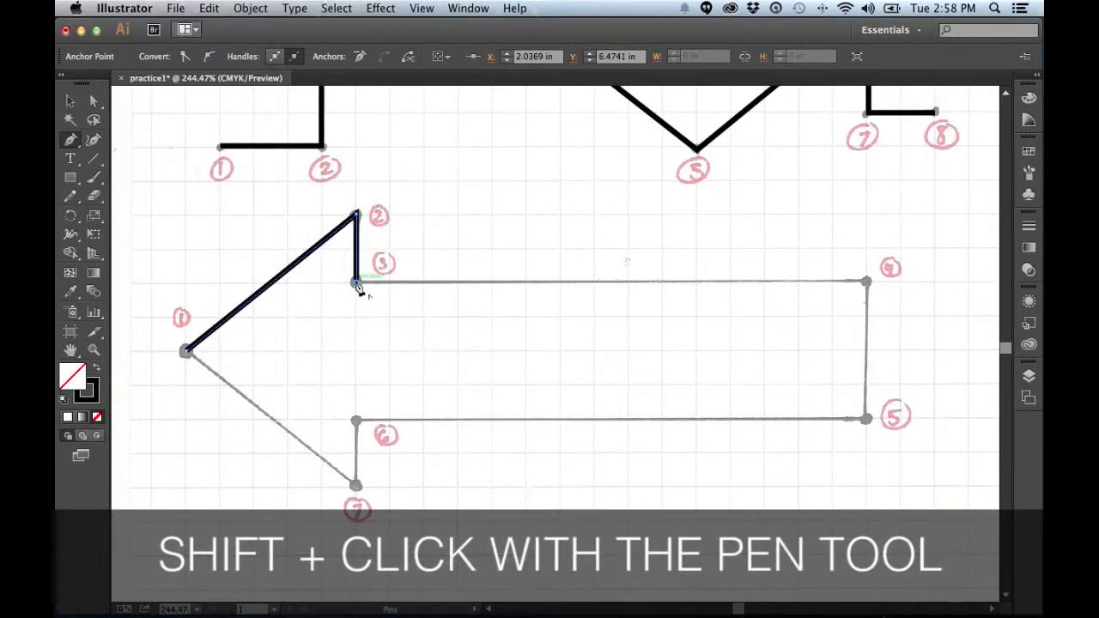
pyautogui.keyDown('shift'); pyautogui.click(866, 283); pyautogui.keyUp('shift')
pyautogui.keyDown('shift'); pyautogui.click(865, 420); pyautogui.keyUp('shift')
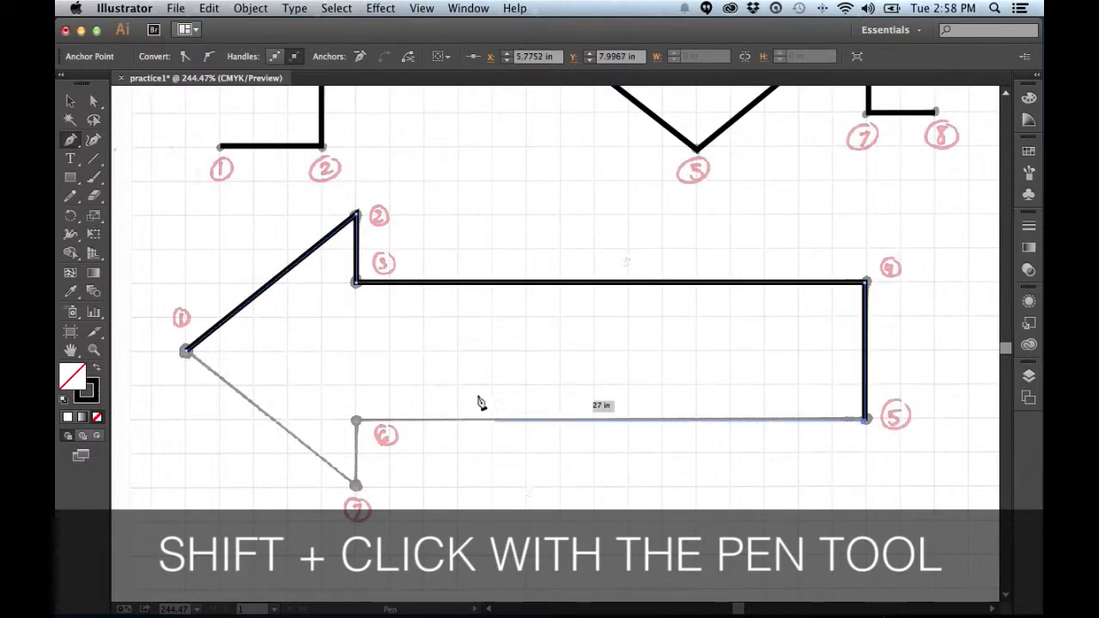
# Step: Complete the arrow outline with constrained segments to points 6 and 7, and close the path at point 1
pyautogui.keyDown('shift'); pyautogui.click(356, 420); pyautogui.keyUp('shift')
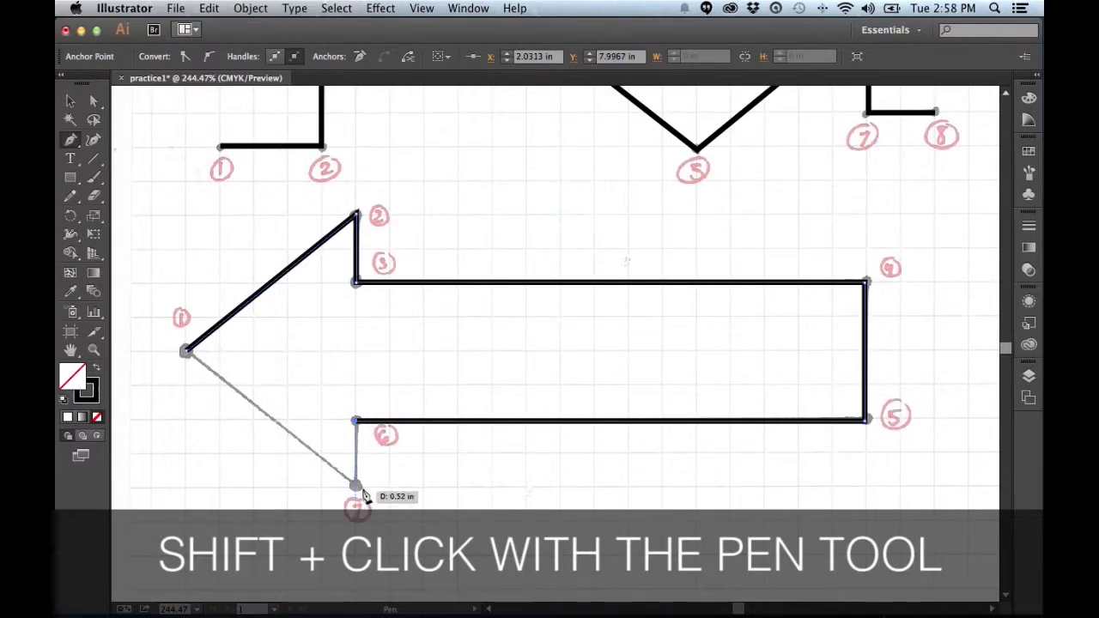
pyautogui.keyDown('shift'); pyautogui.click(356, 485); pyautogui.keyUp('shift')
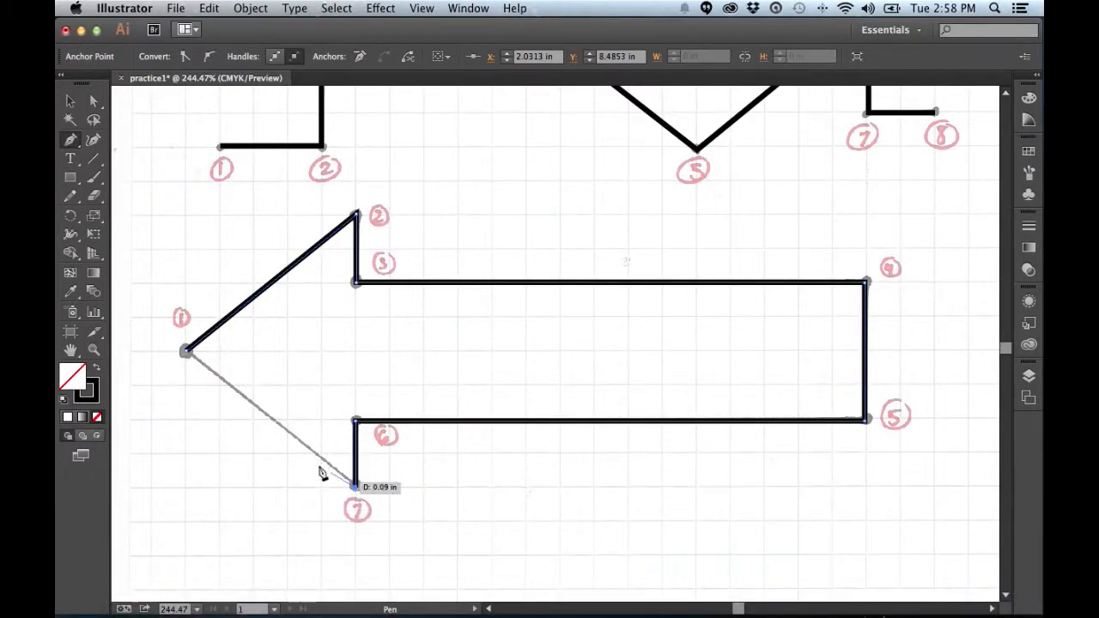
pyautogui.click(186, 351)
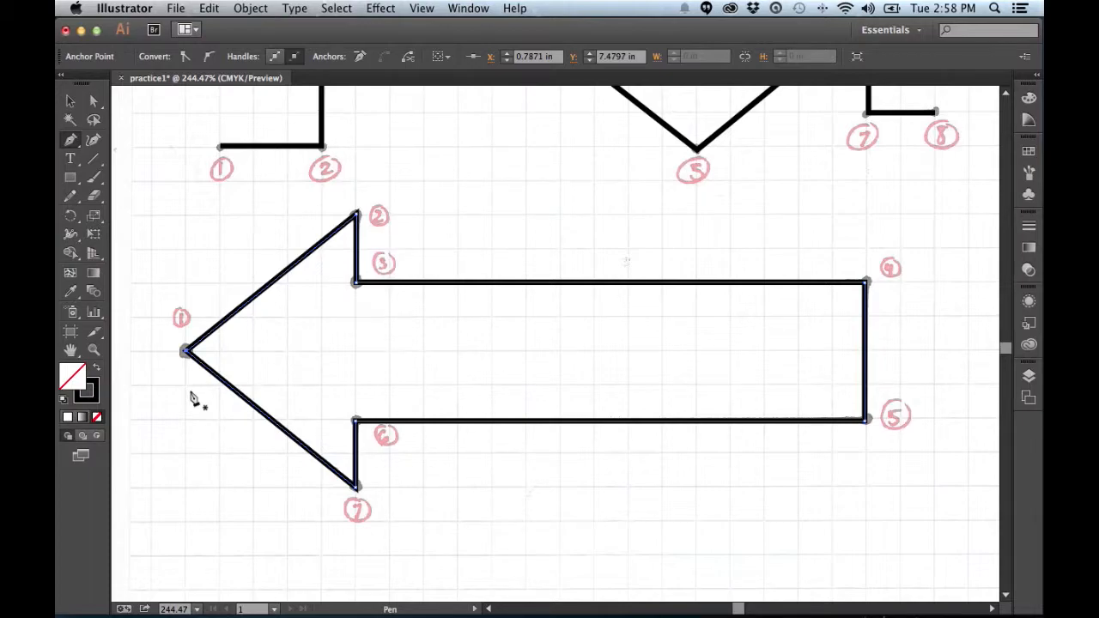
pyautogui.press('super+0')
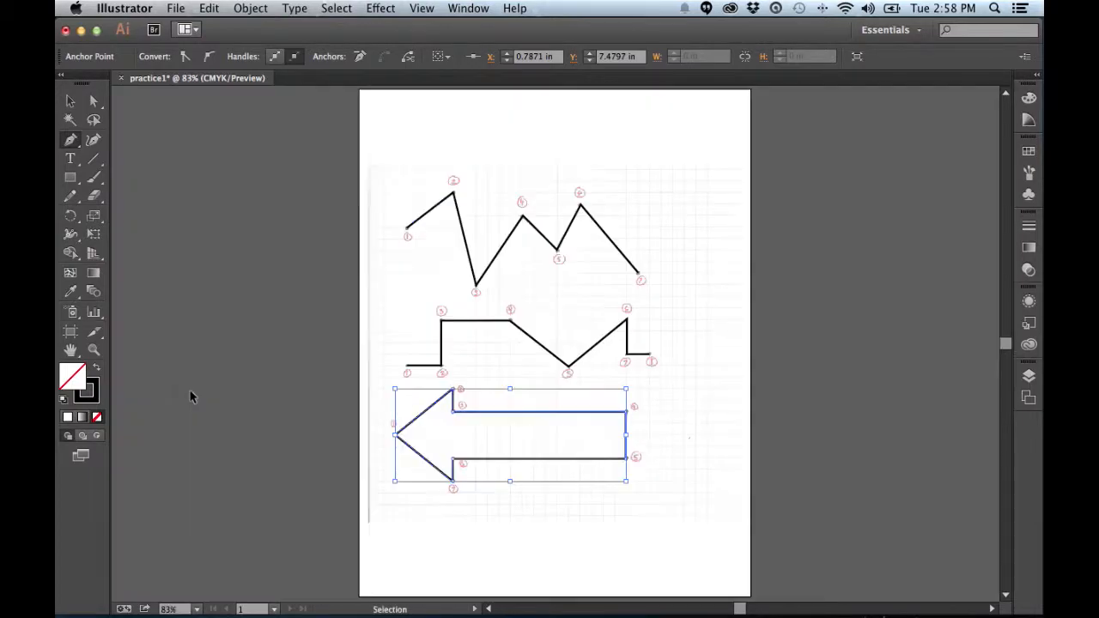